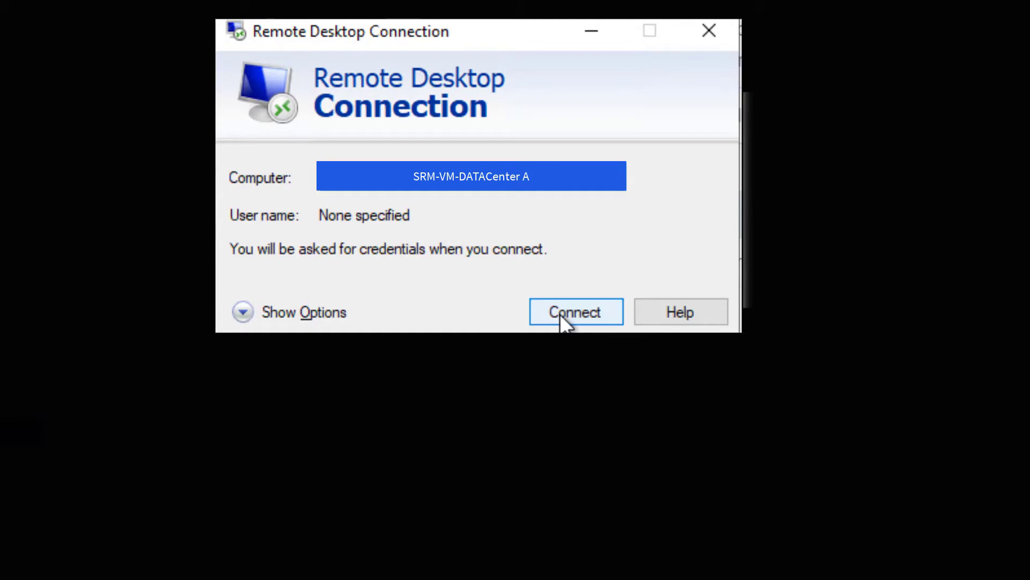
Connect remotely to SRM-VM-DATACenter A and open its list of installed programs for uninstalling
{"action": "left_click", "coordinate": [560, 316]}
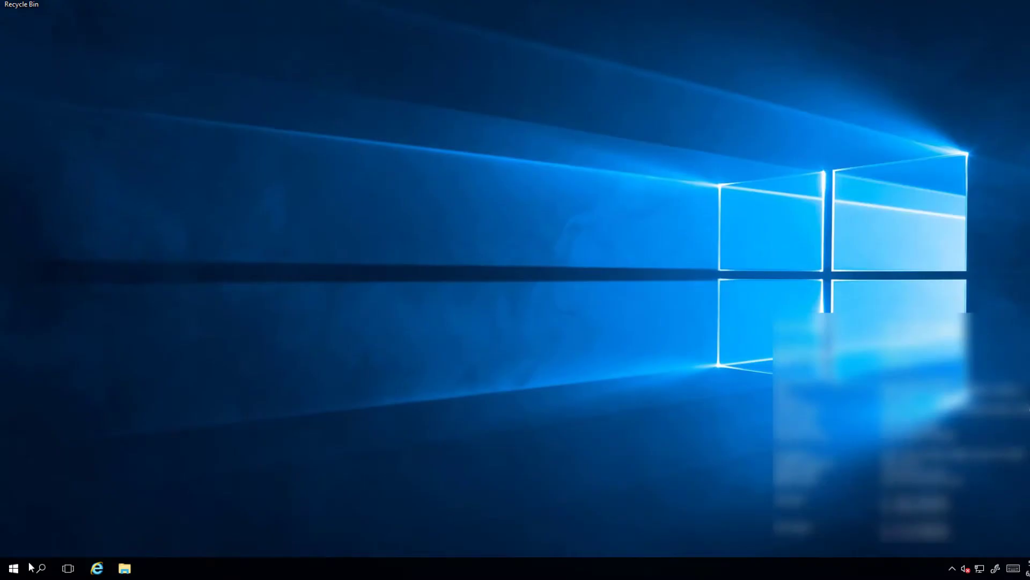
{"action": "left_click", "coordinate": [15, 567]}
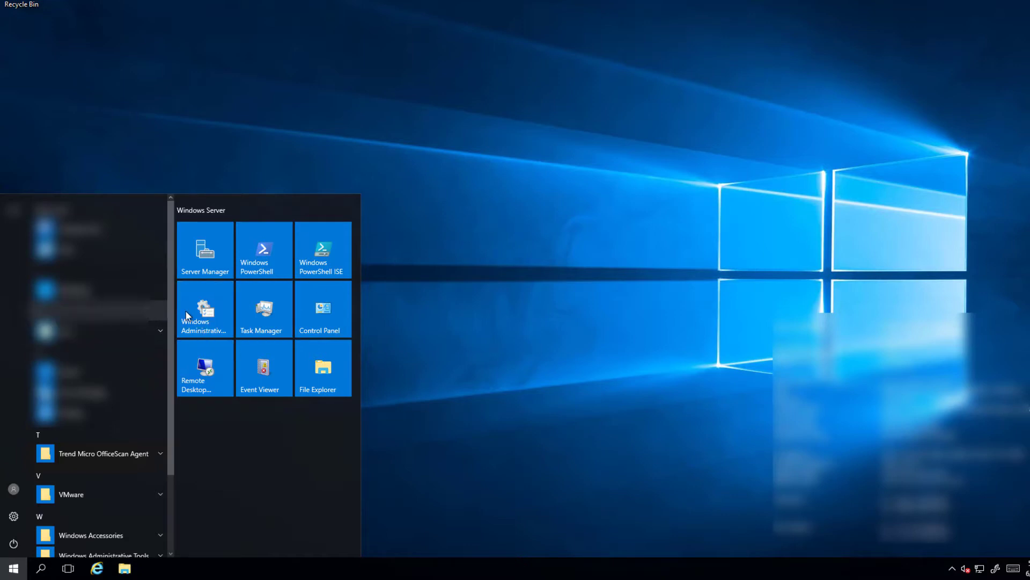
{"action": "left_click", "coordinate": [324, 308]}
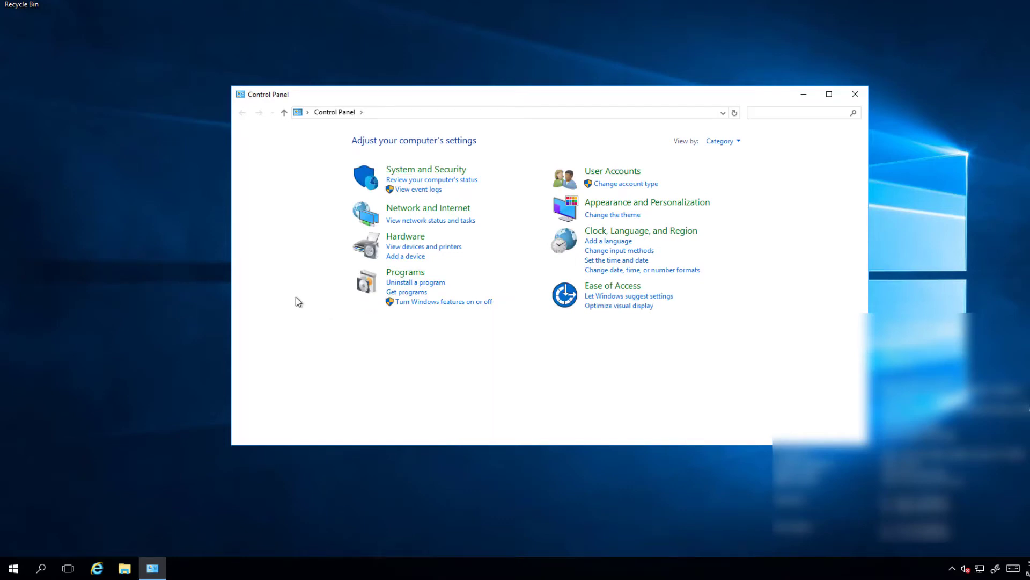
{"action": "left_click", "coordinate": [416, 282]}
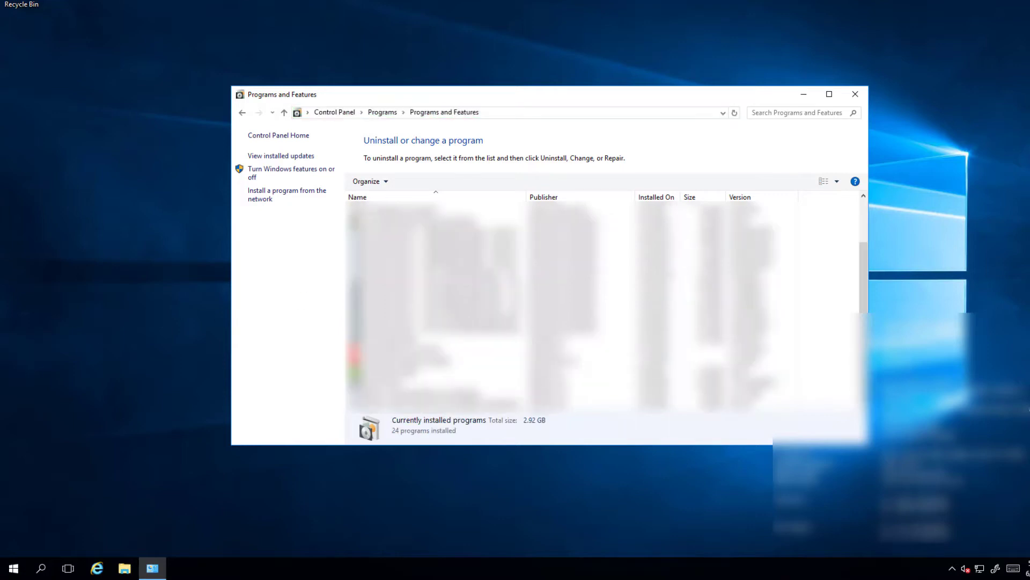
Launch the maintenance wizard for VMware vCenter Site Recovery Manager and choose the Remove option
{"action": "left_click", "coordinate": [415, 395]}
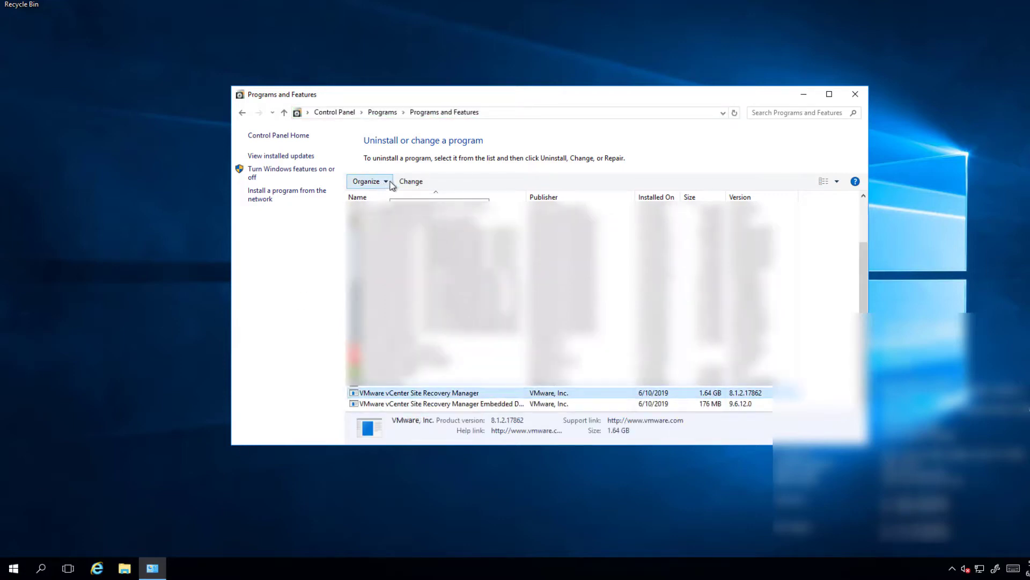
{"action": "right_click", "coordinate": [433, 398]}
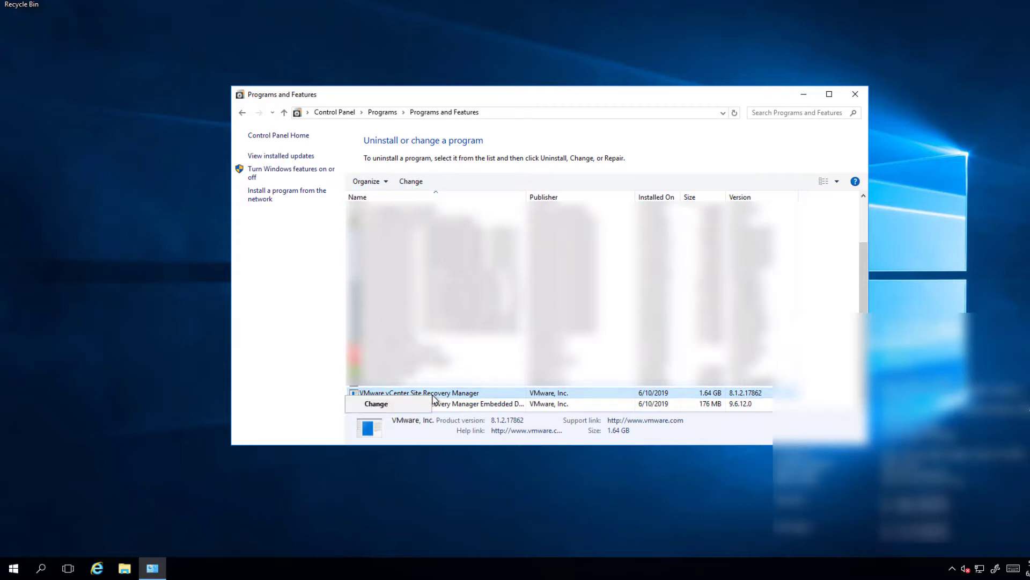
{"action": "left_click", "coordinate": [420, 183]}
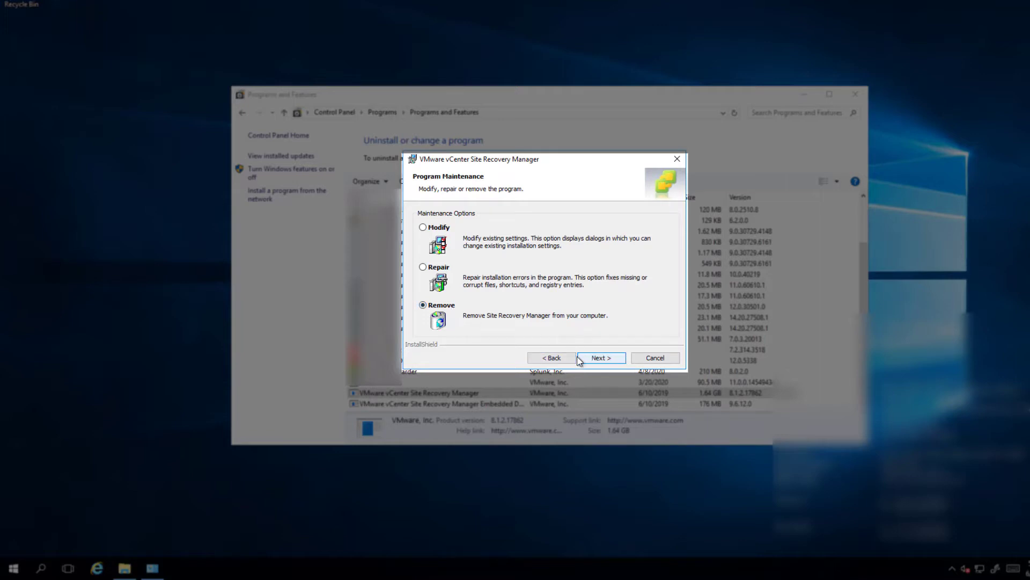
{"action": "left_click", "coordinate": [596, 362]}
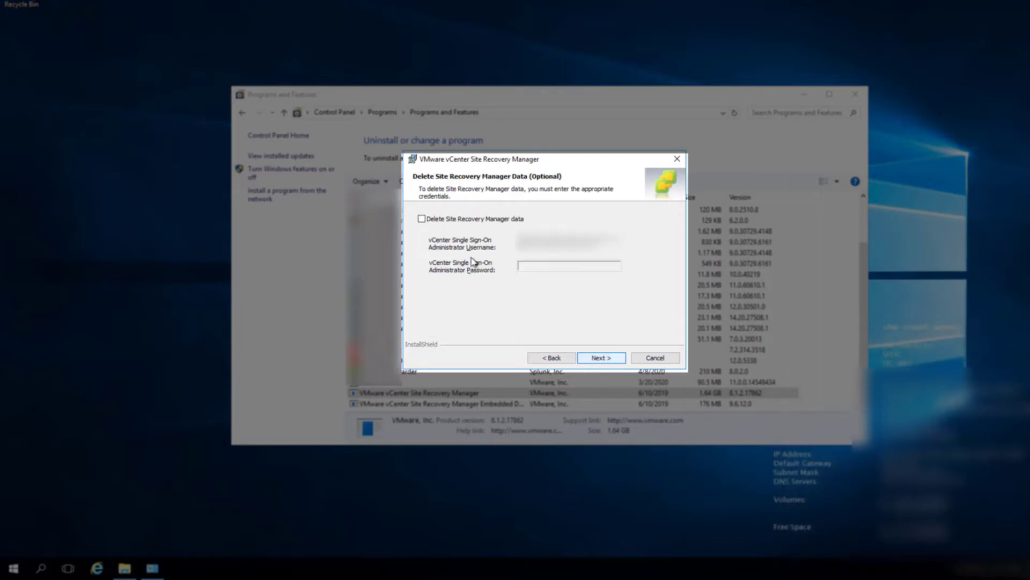
Choose to delete the Site Recovery Manager data and enter the vCenter Single Sign-On administrator password
{"action": "left_click", "coordinate": [421, 219]}
{"action": "left_click", "coordinate": [549, 265]}
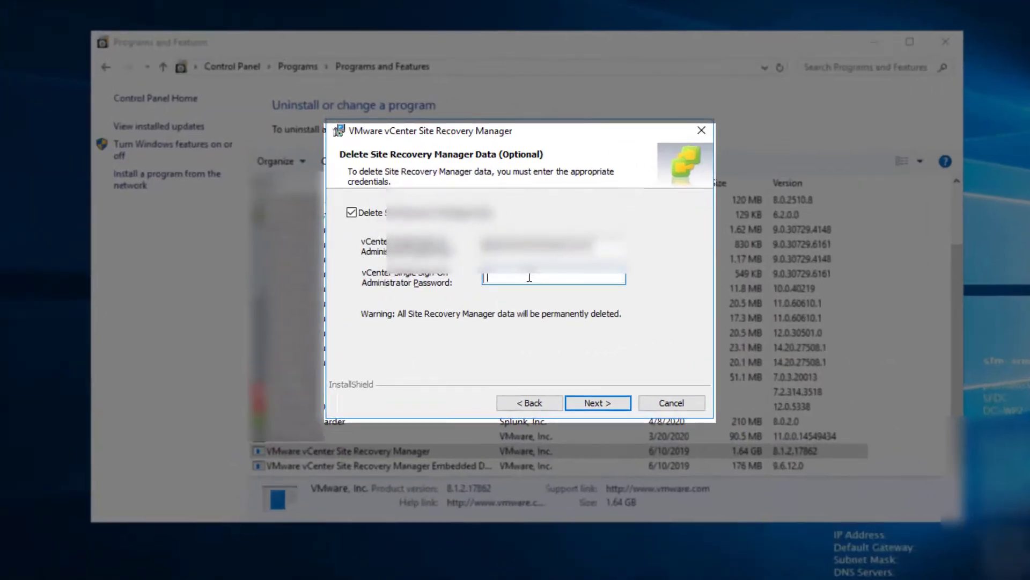
{"action": "key", "text": "ctrl+v"}
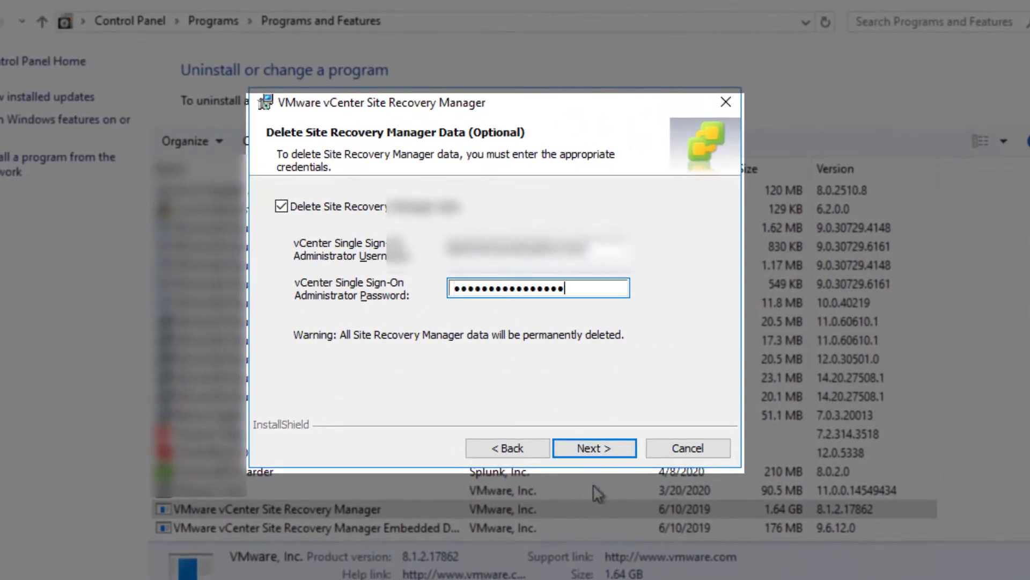
{"action": "left_click", "coordinate": [595, 448]}
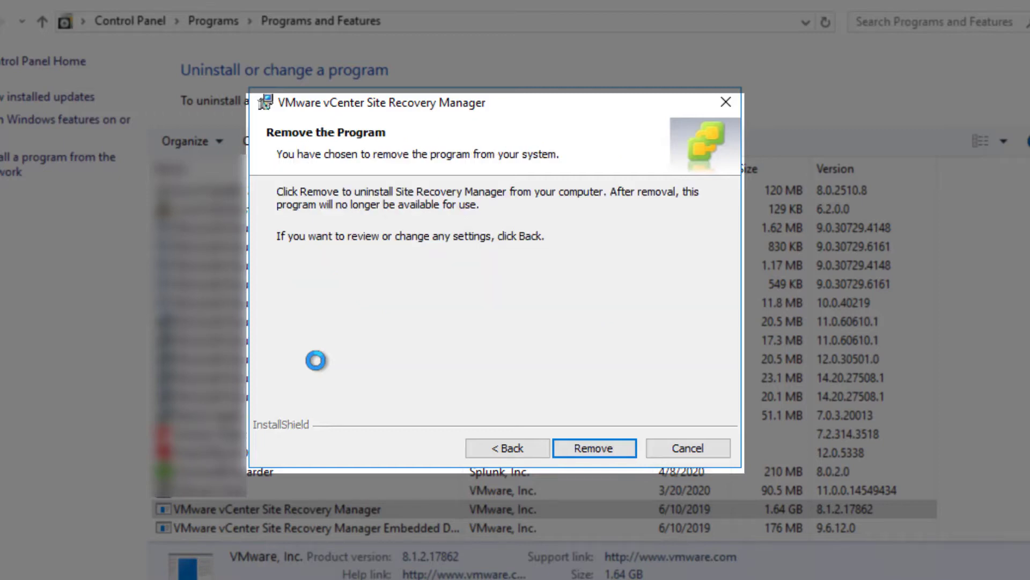
Remove Site Recovery Manager, letting setup automatically close and attempt to restart applications, and finish the wizard
{"action": "left_click", "coordinate": [602, 447]}
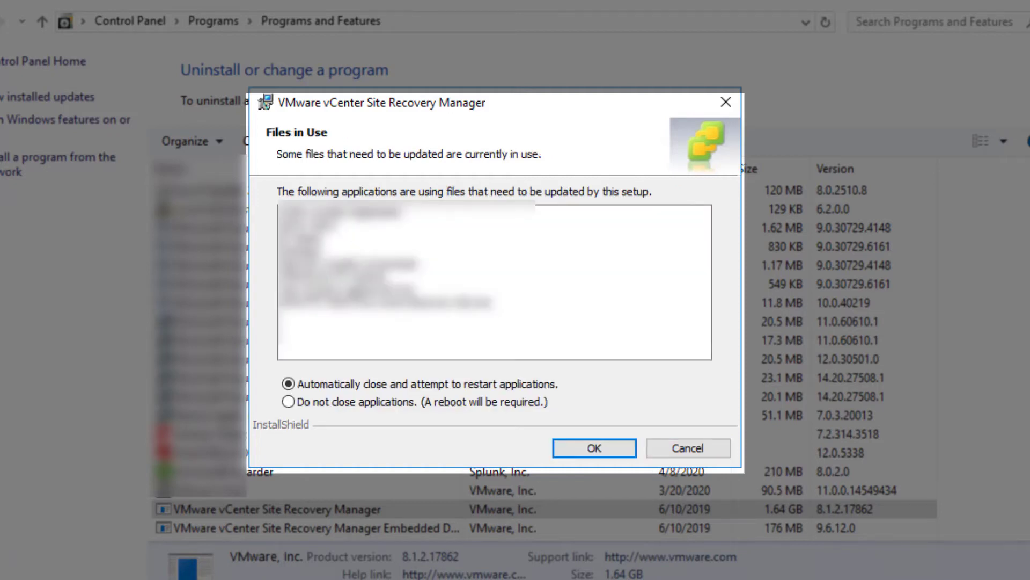
{"action": "left_click", "coordinate": [580, 446]}
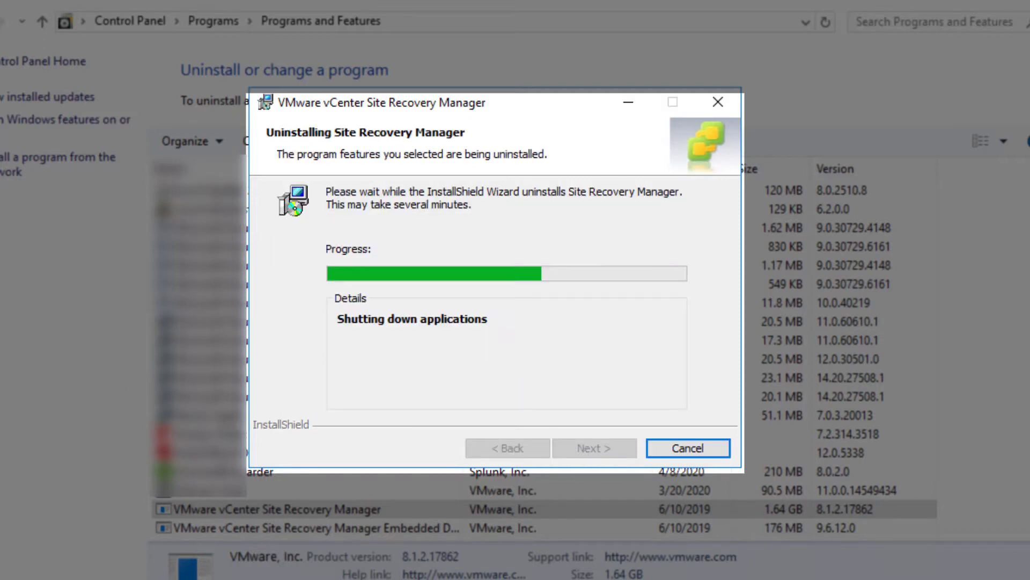
{"action": "key", "text": "Return"}
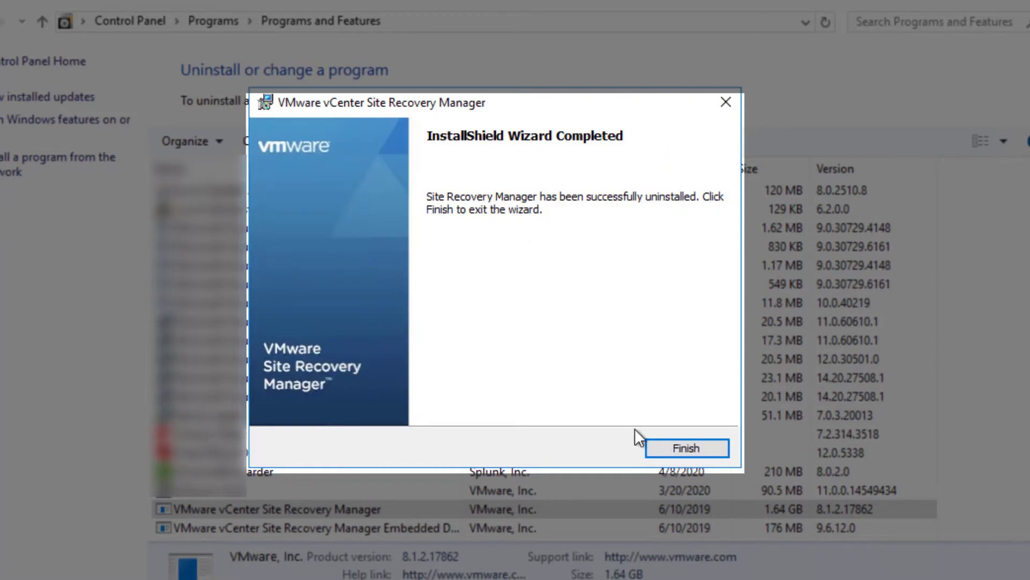
{"action": "left_click", "coordinate": [668, 450]}
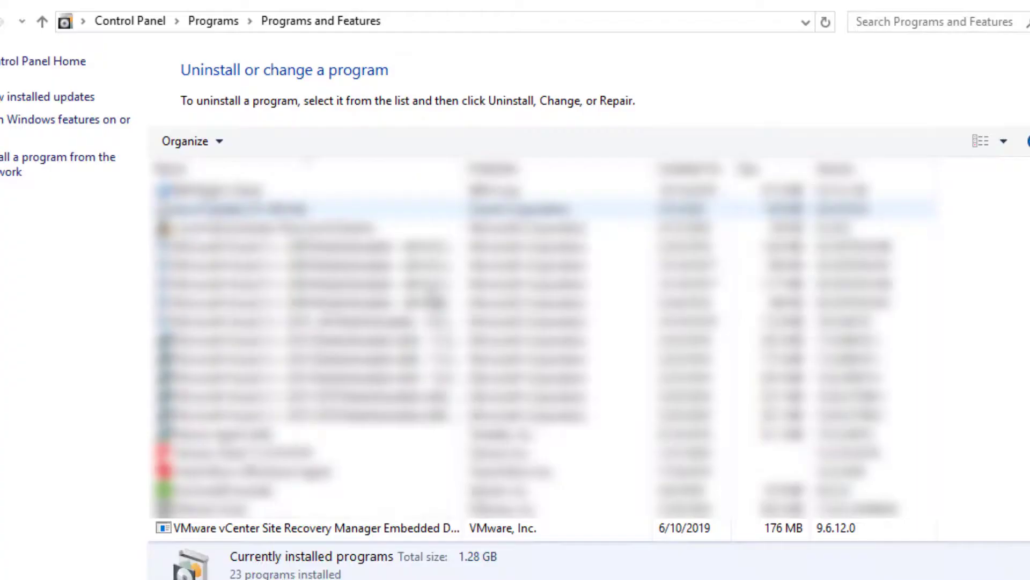
Uninstall the VMware vCenter Site Recovery Manager Embedded Database
{"action": "left_click", "coordinate": [345, 530]}
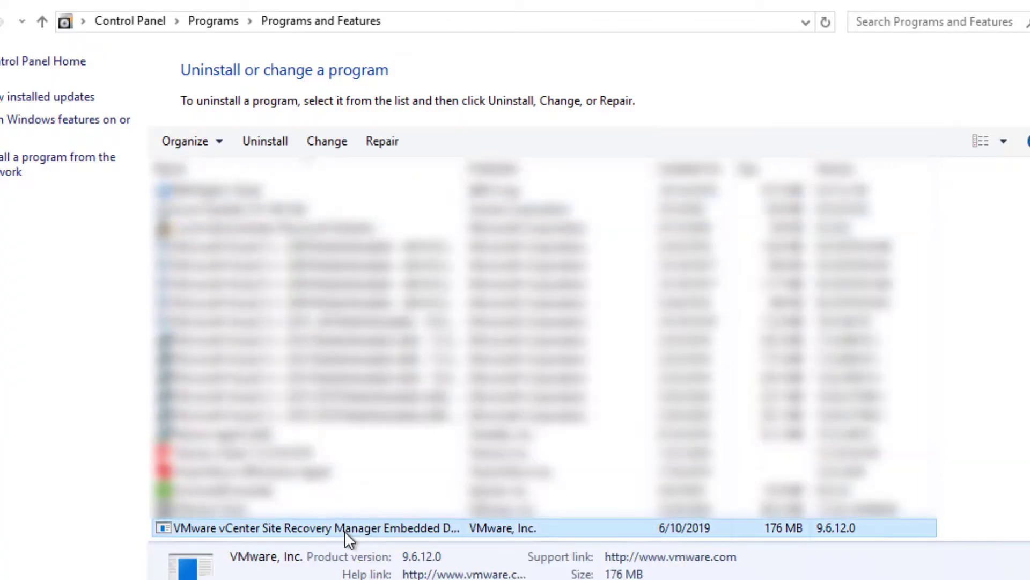
{"action": "left_click", "coordinate": [263, 141]}
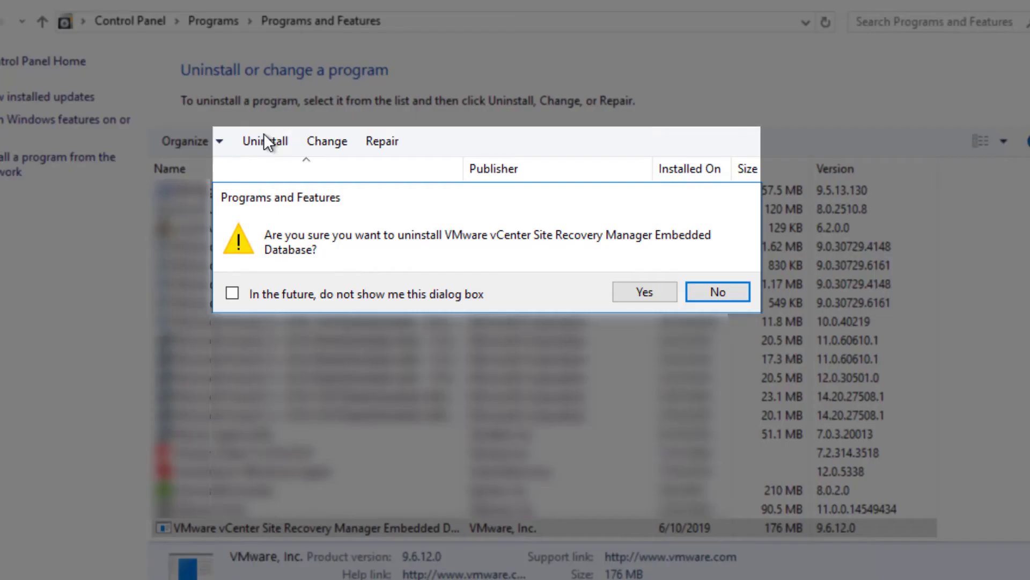
{"action": "left_click", "coordinate": [655, 298]}
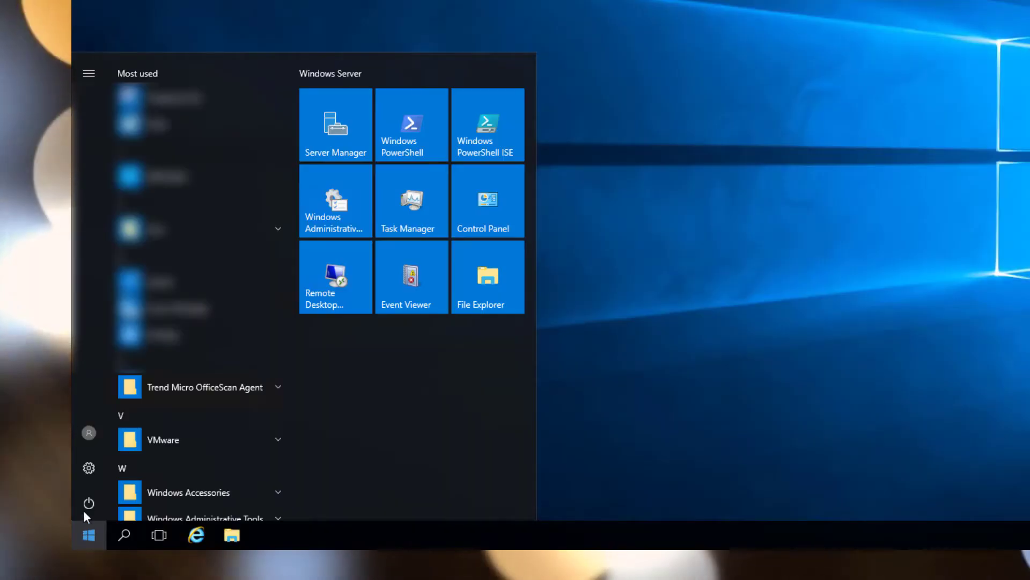
Sign out of this server and connect remotely to Another-SRM-VM
{"action": "left_click", "coordinate": [90, 439]}
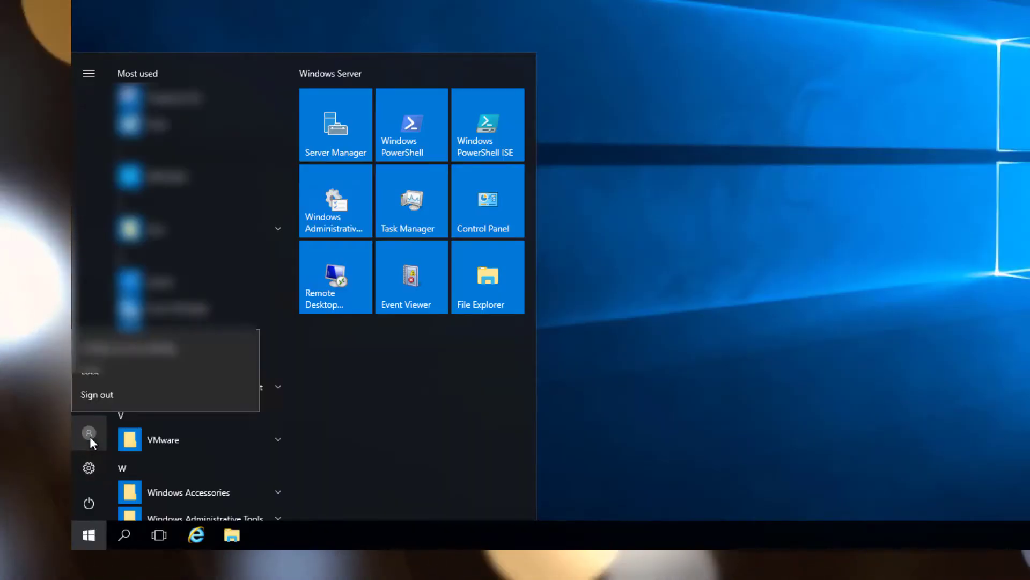
{"action": "left_click", "coordinate": [115, 393]}
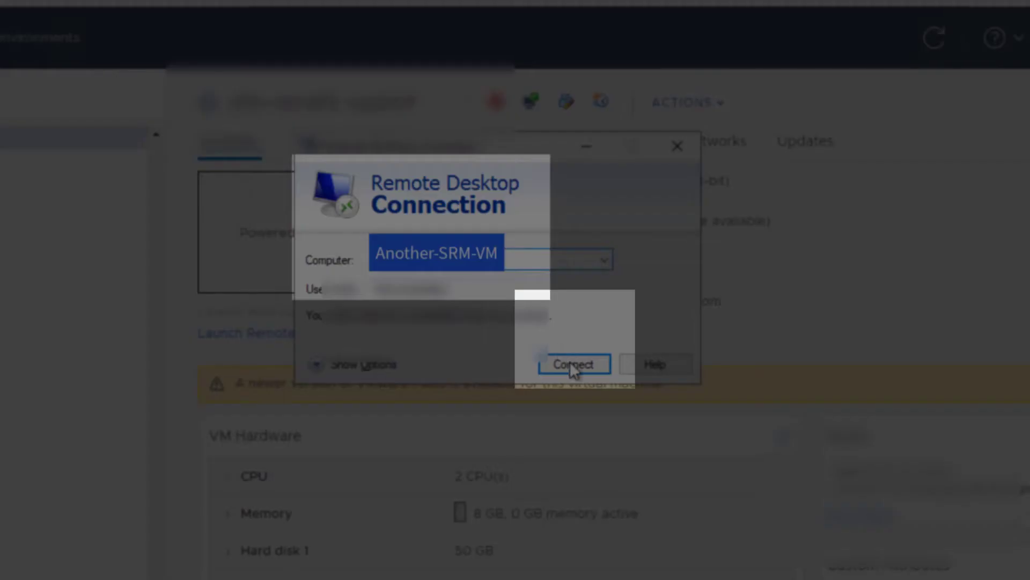
{"action": "left_click", "coordinate": [569, 365]}
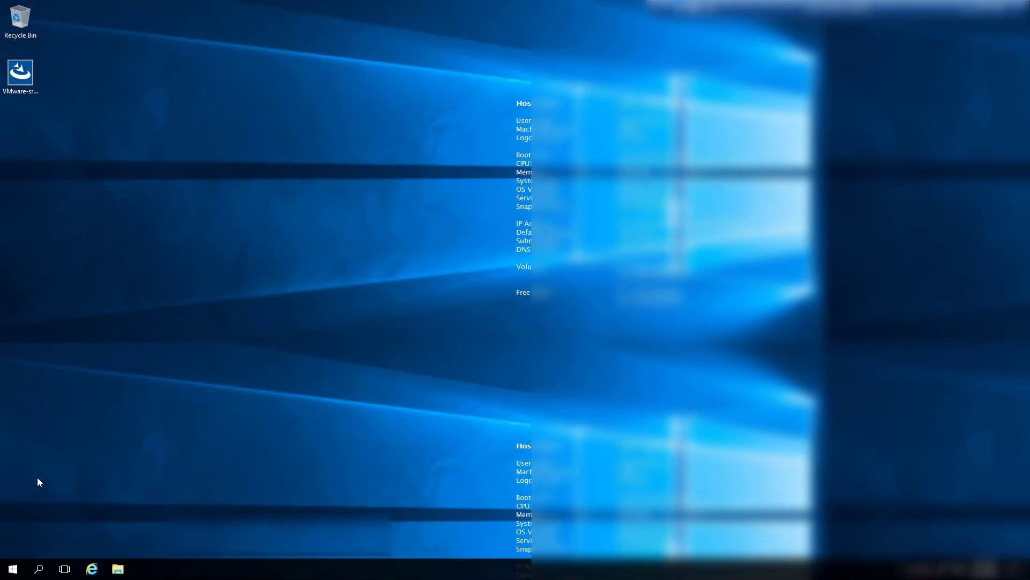
Open the list of installed programs for uninstalling on Another-SRM-VM
{"action": "left_click", "coordinate": [13, 568]}
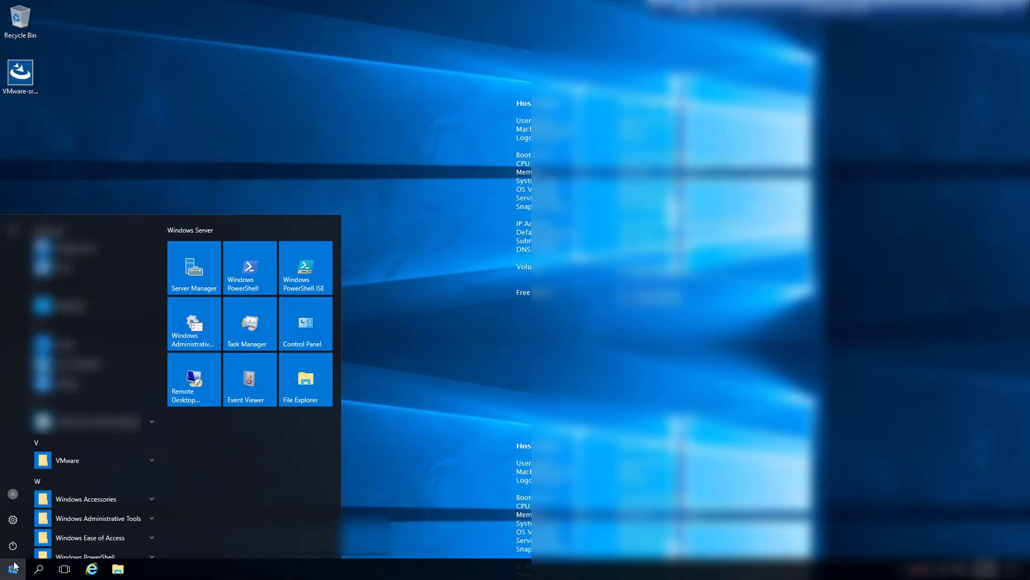
{"action": "left_click", "coordinate": [309, 330]}
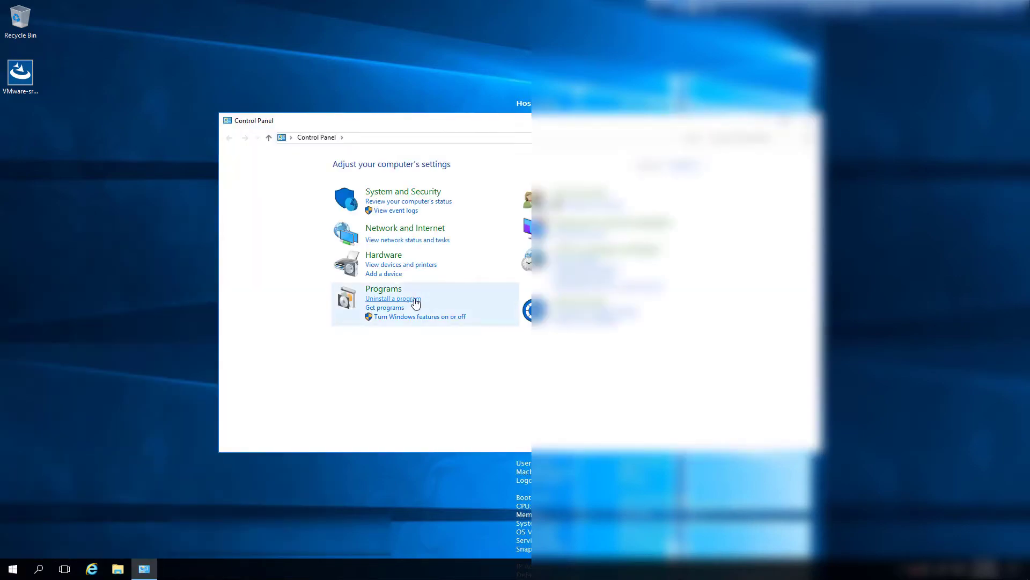
{"action": "left_click", "coordinate": [414, 301]}
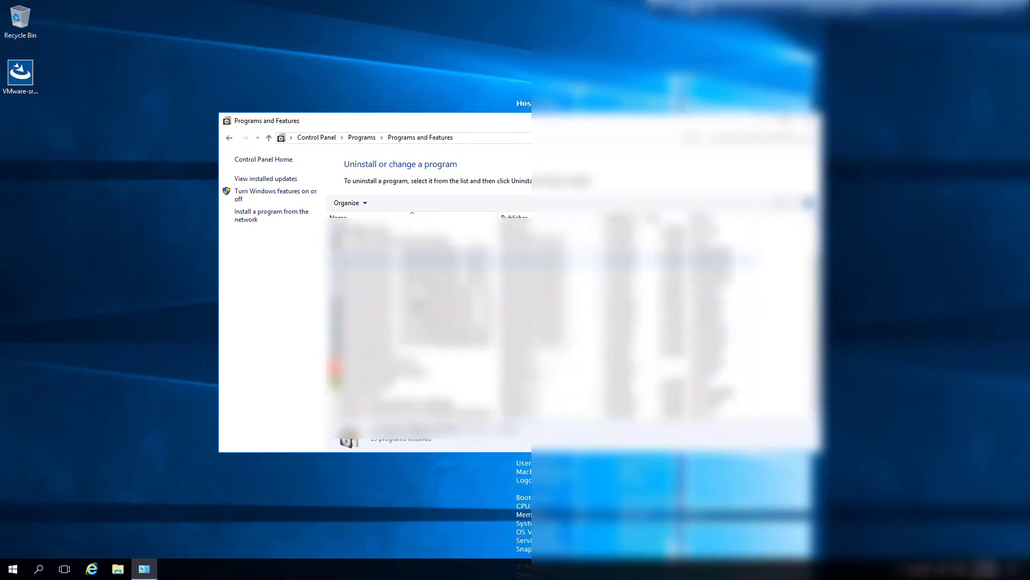
Try to start the change wizard for VMware vCenter Site Recovery Manager on this server
{"action": "scroll", "coordinate": [416, 375], "scroll_direction": "down", "scroll_amount": 2}
{"action": "left_click", "coordinate": [416, 408]}
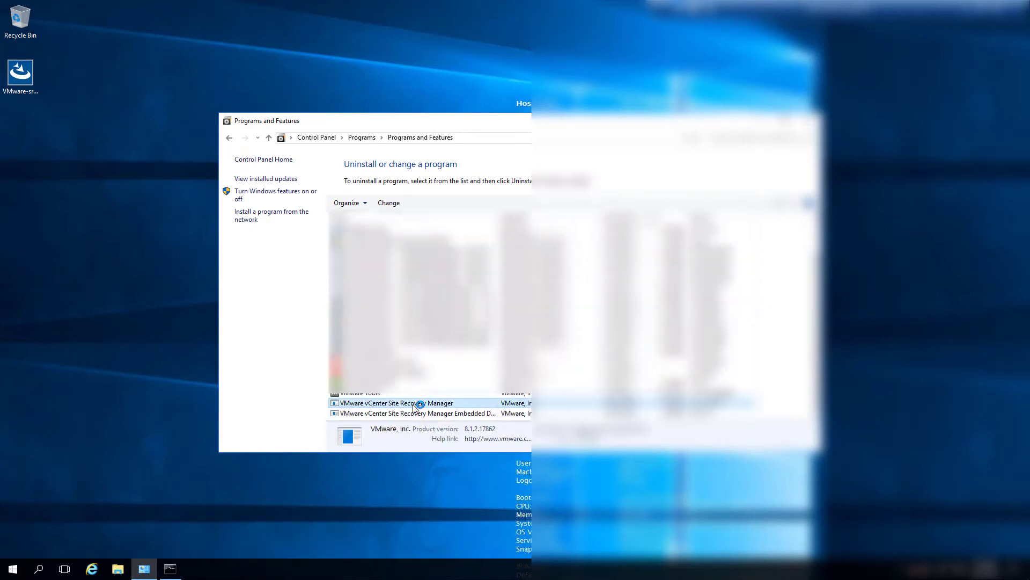
{"action": "left_click", "coordinate": [395, 204]}
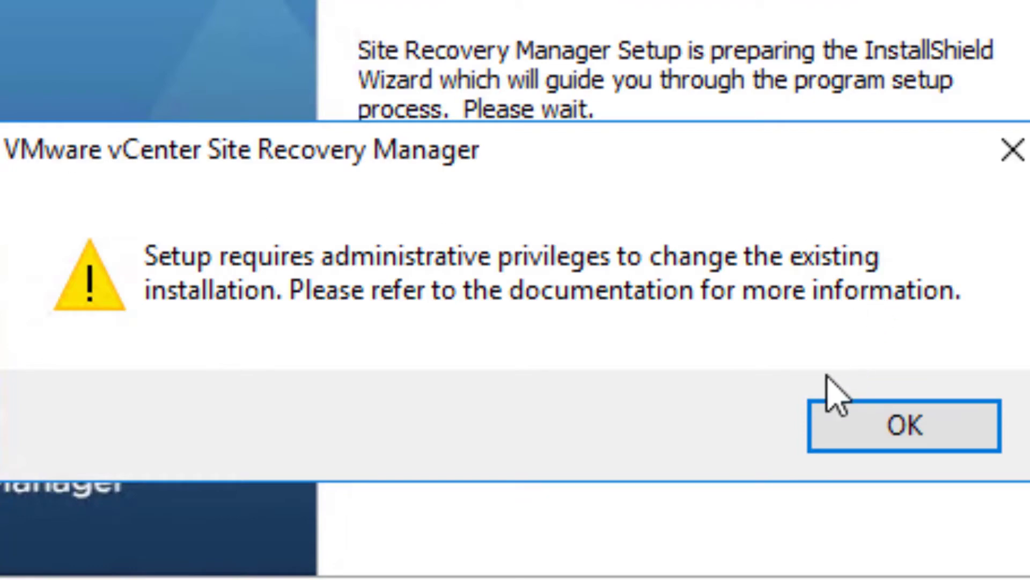
{"action": "left_click", "coordinate": [902, 416]}
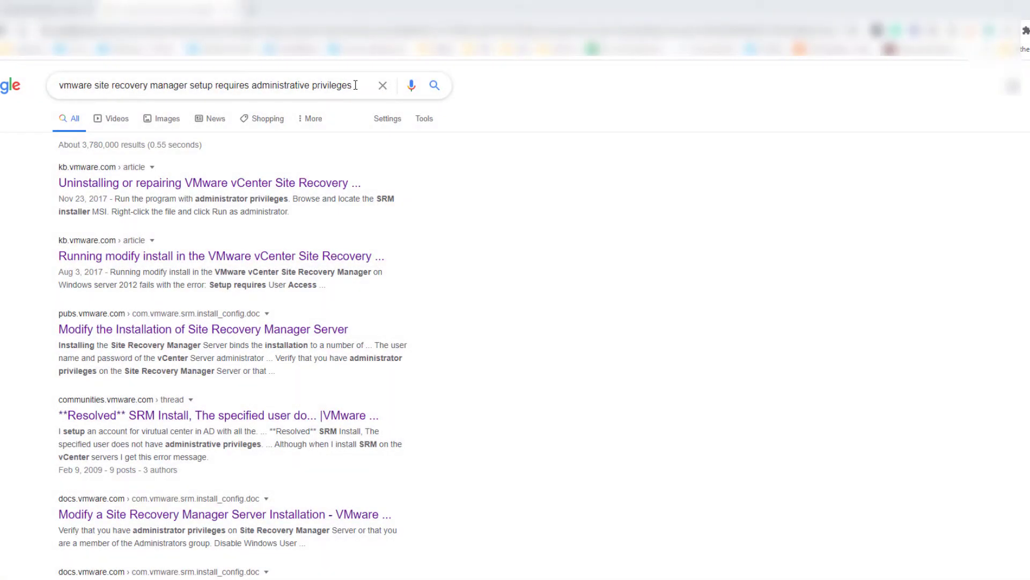
In the web search on SRM setup requiring administrative privileges, open the uninstalling-or-repairing and modify-the-installation results in separate tabs
{"action": "left_click", "coordinate": [355, 85]}
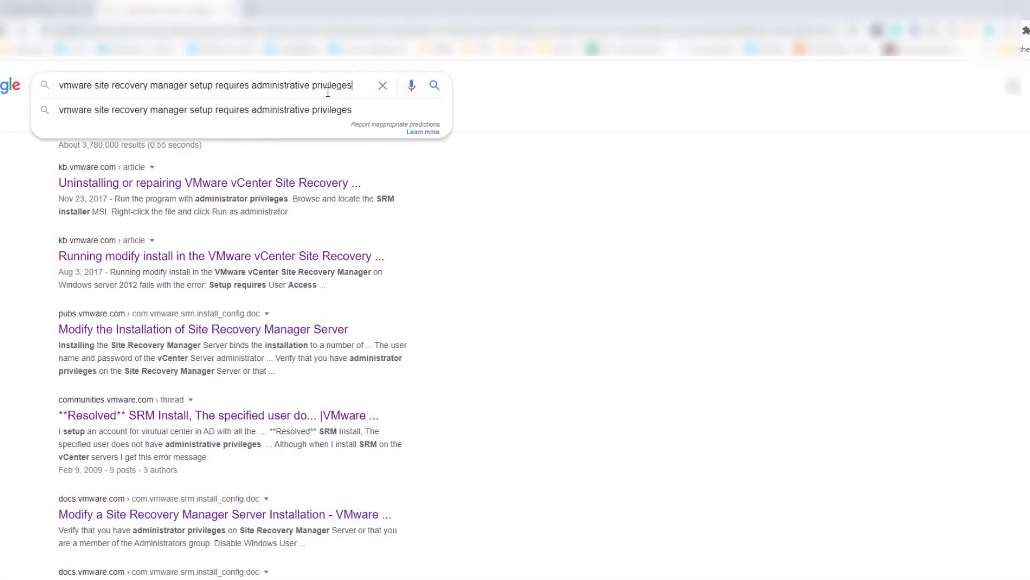
{"action": "right_click", "coordinate": [218, 183]}
{"action": "left_click", "coordinate": [242, 192]}
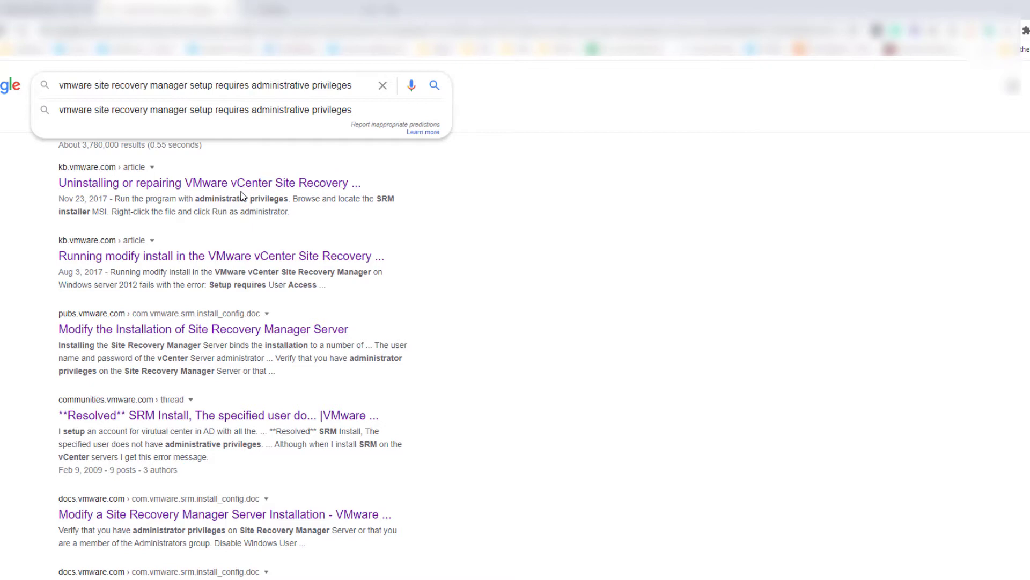
{"action": "right_click", "coordinate": [233, 336]}
{"action": "left_click", "coordinate": [249, 339]}
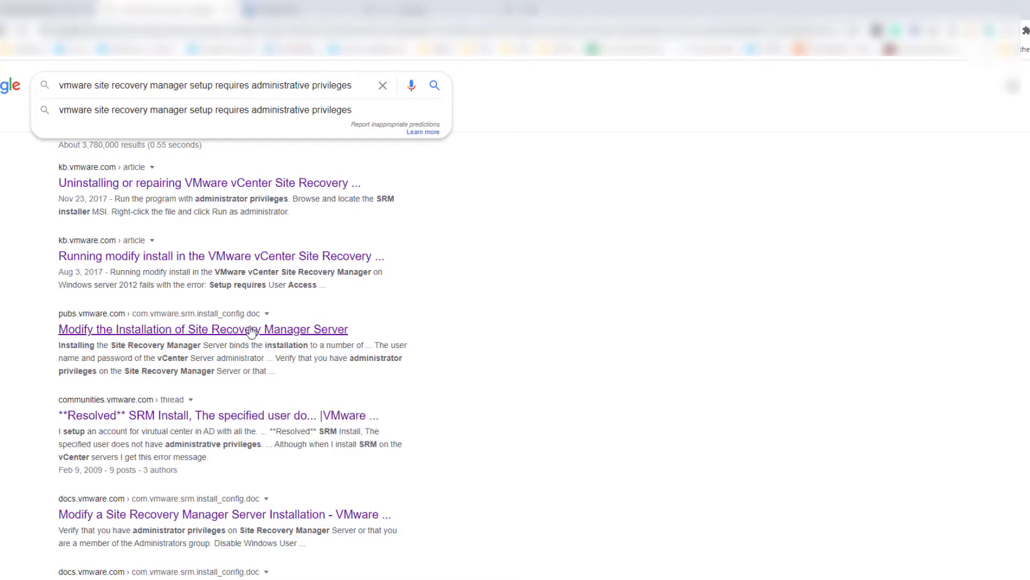
Read the symptoms and resolution in the Knowledge Base article on uninstalling or repairing Site Recovery Manager, and close it
{"action": "left_click", "coordinate": [308, 9]}
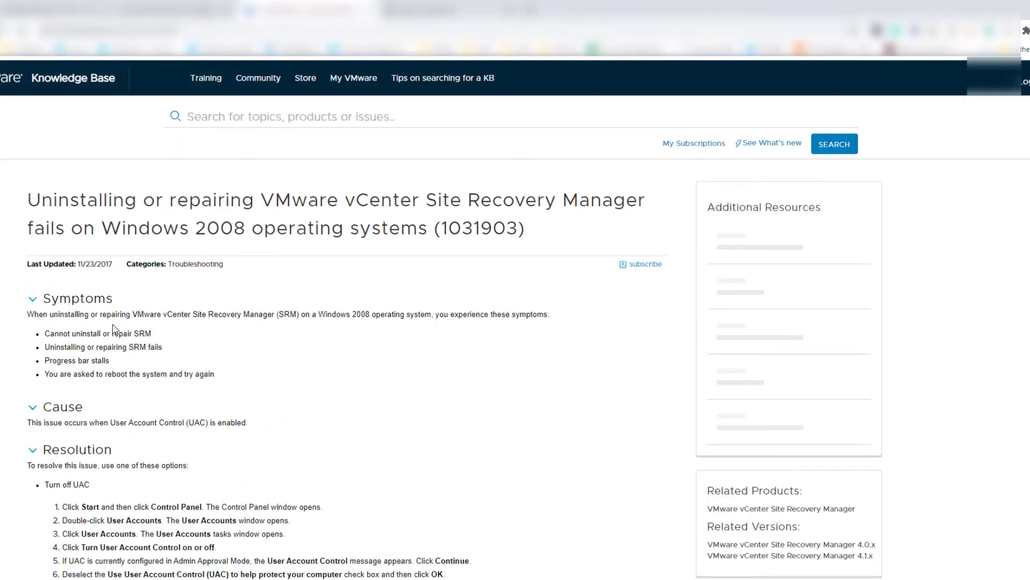
{"action": "left_click_drag", "start_coordinate": [86, 335], "coordinate": [152, 335]}
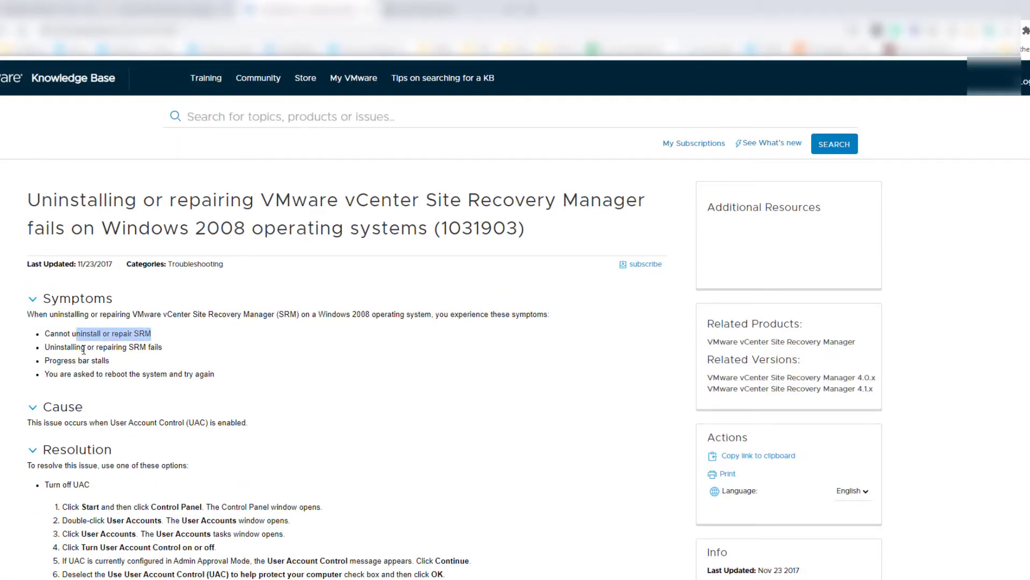
{"action": "scroll", "coordinate": [141, 359], "scroll_direction": "down", "scroll_amount": 4}
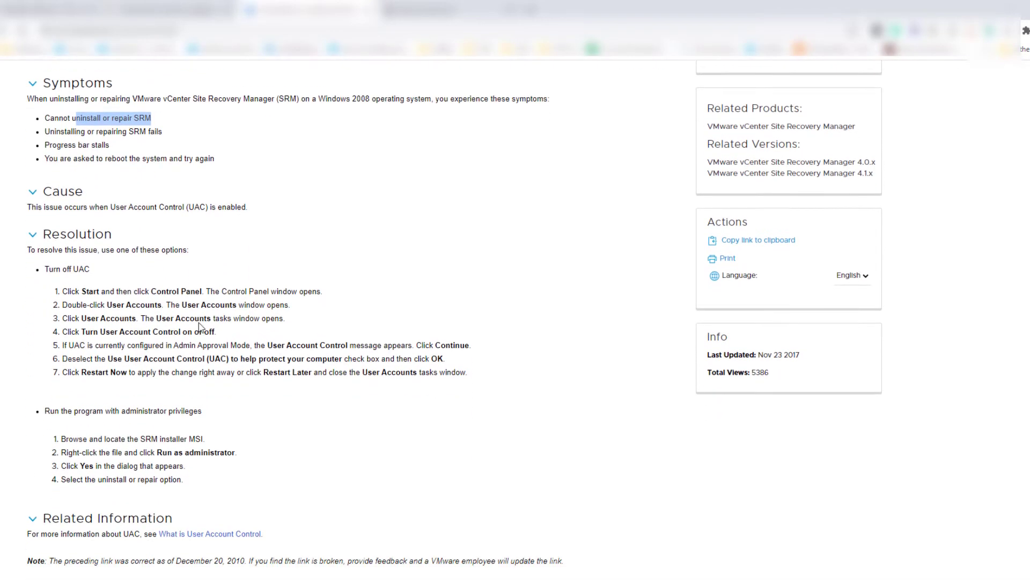
{"action": "scroll", "coordinate": [191, 283], "scroll_direction": "down", "scroll_amount": 3}
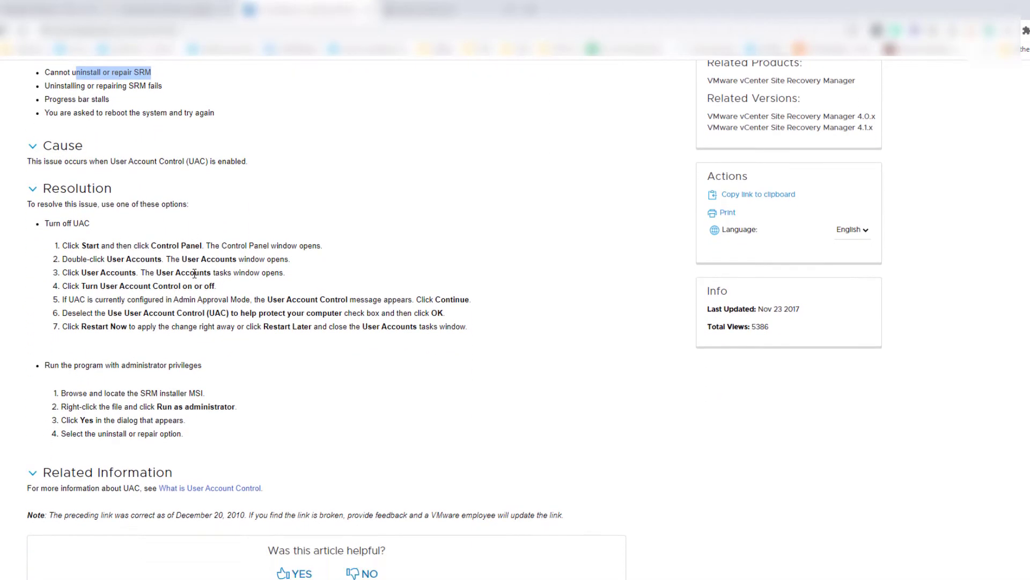
{"action": "scroll", "coordinate": [117, 275], "scroll_direction": "up", "scroll_amount": 3}
{"action": "left_click_drag", "start_coordinate": [171, 286], "coordinate": [276, 286]}
{"action": "key", "text": "ctrl+w"}
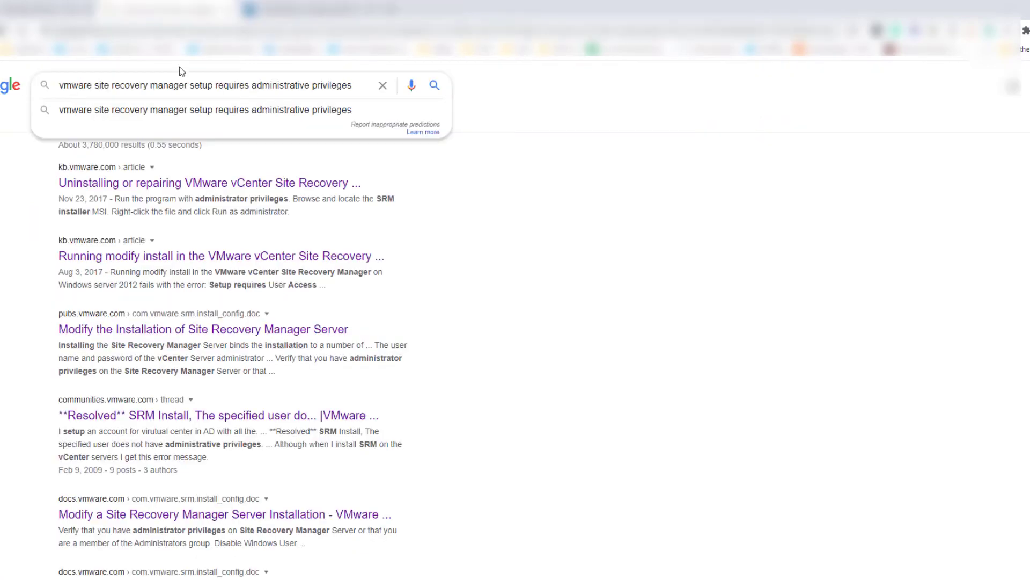
Open the search result on running modify install in Site Recovery Manager in a new tab and read its symptoms and registry resolution steps
{"action": "right_click", "coordinate": [204, 257]}
{"action": "left_click", "coordinate": [230, 267]}
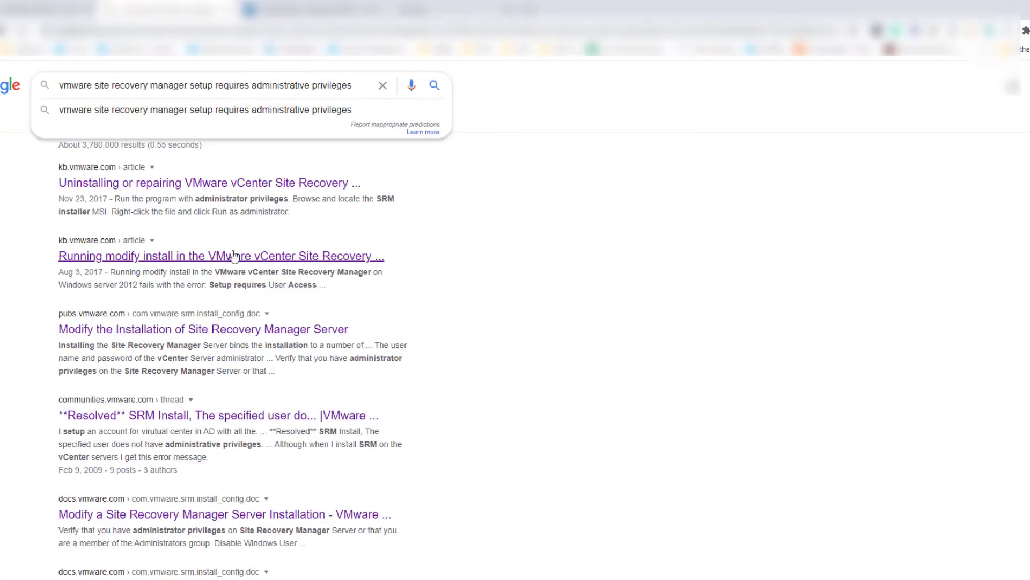
{"action": "left_click", "coordinate": [418, 10]}
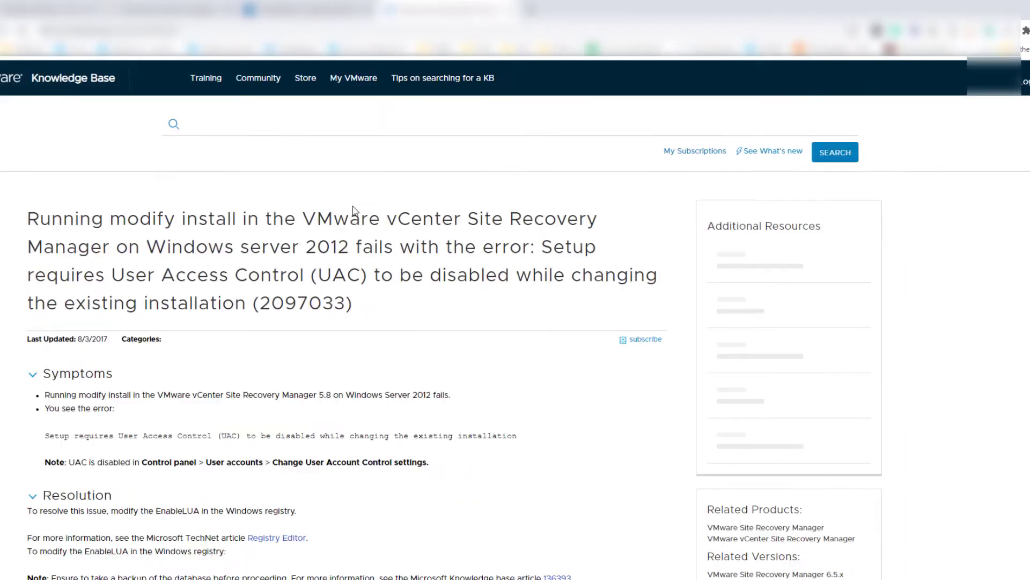
{"action": "scroll", "coordinate": [355, 204], "scroll_direction": "down", "scroll_amount": 1}
{"action": "scroll", "coordinate": [332, 224], "scroll_direction": "down", "scroll_amount": 3}
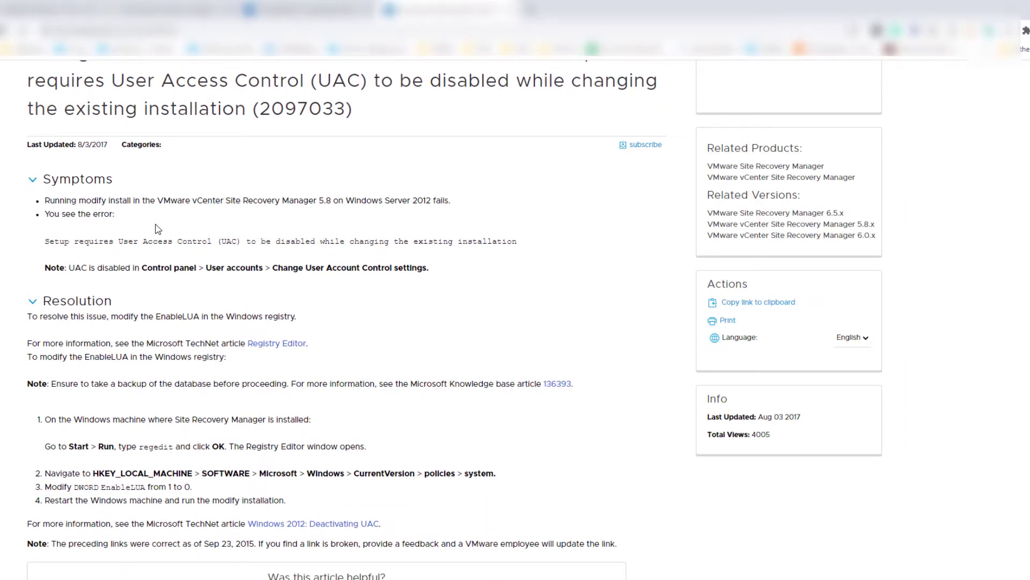
{"action": "scroll", "coordinate": [134, 269], "scroll_direction": "down", "scroll_amount": 3}
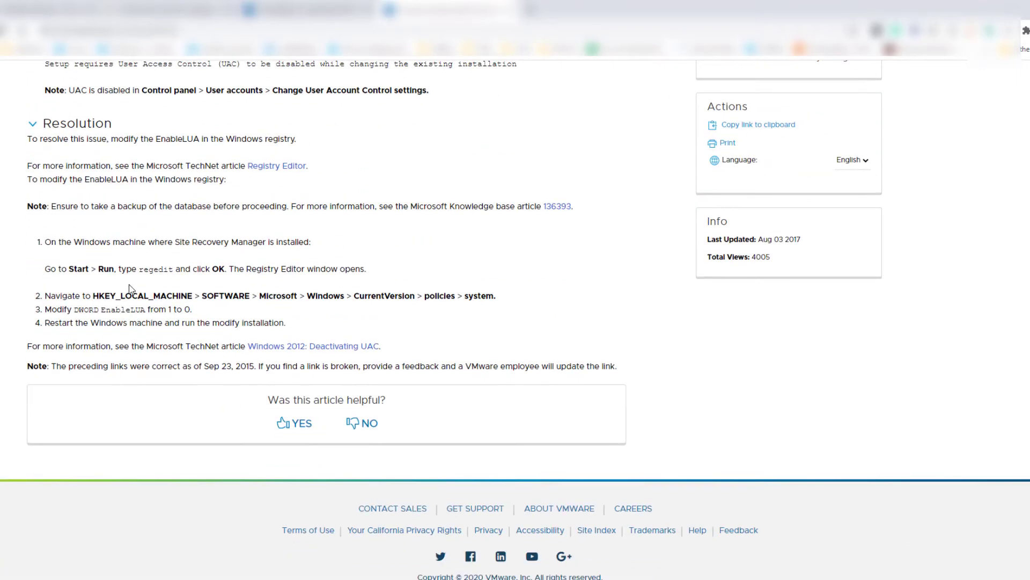
{"action": "left_click_drag", "start_coordinate": [48, 266], "coordinate": [506, 330]}
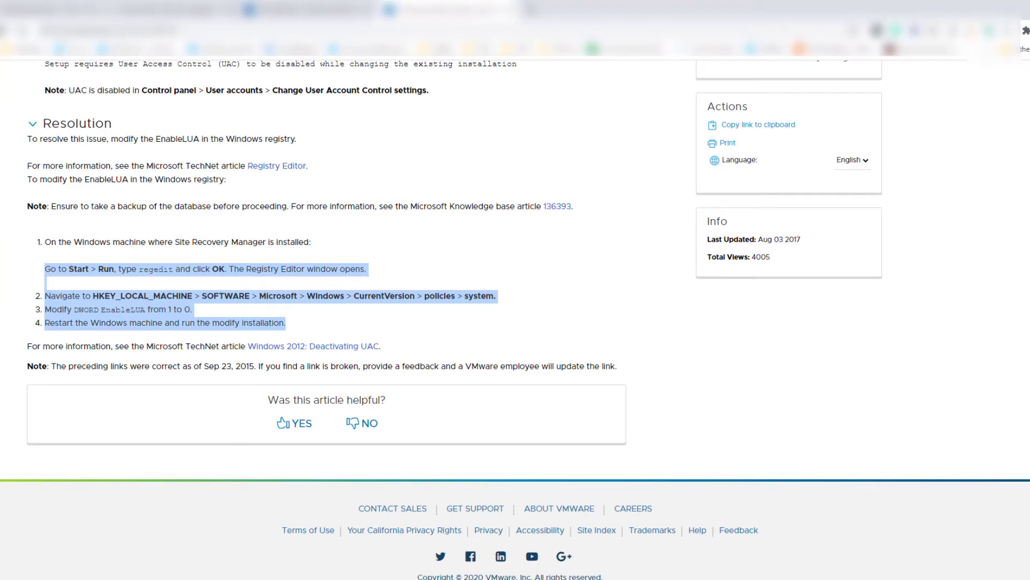
{"action": "left_click", "coordinate": [402, 342]}
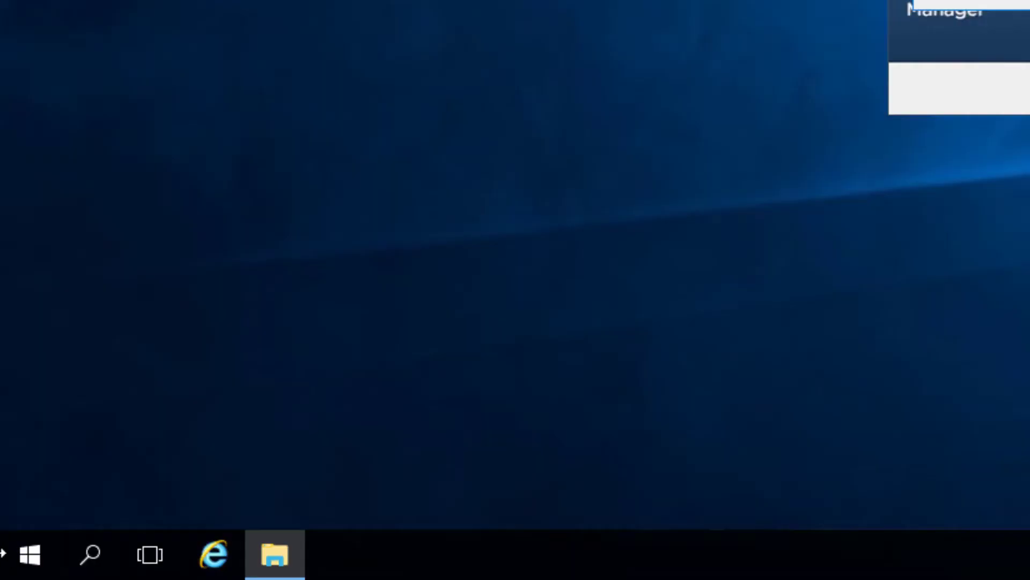
Switch to the server and open the Registry Editor with regedit
{"action": "left_click", "coordinate": [30, 569]}
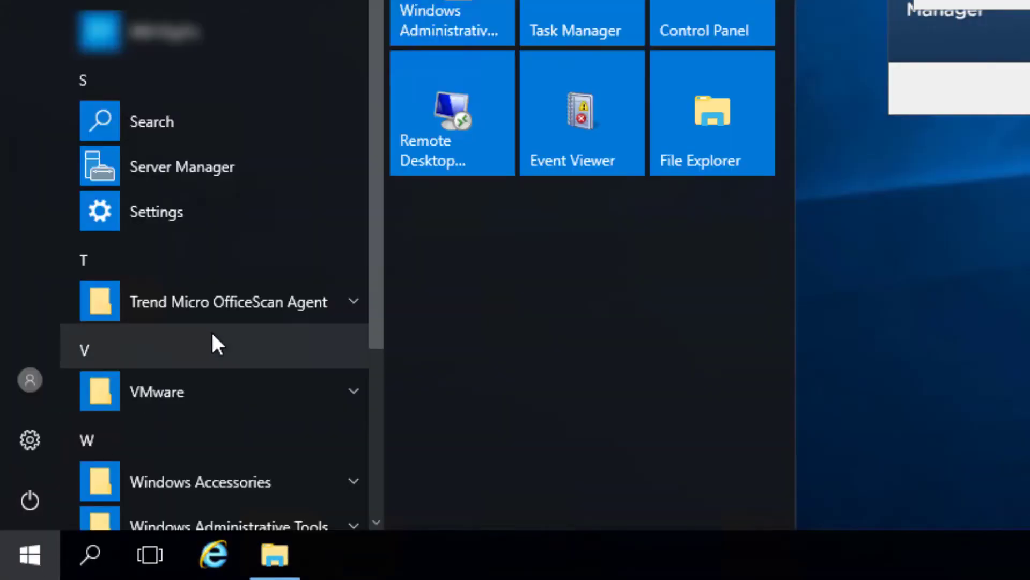
{"action": "type", "text": "reged"}
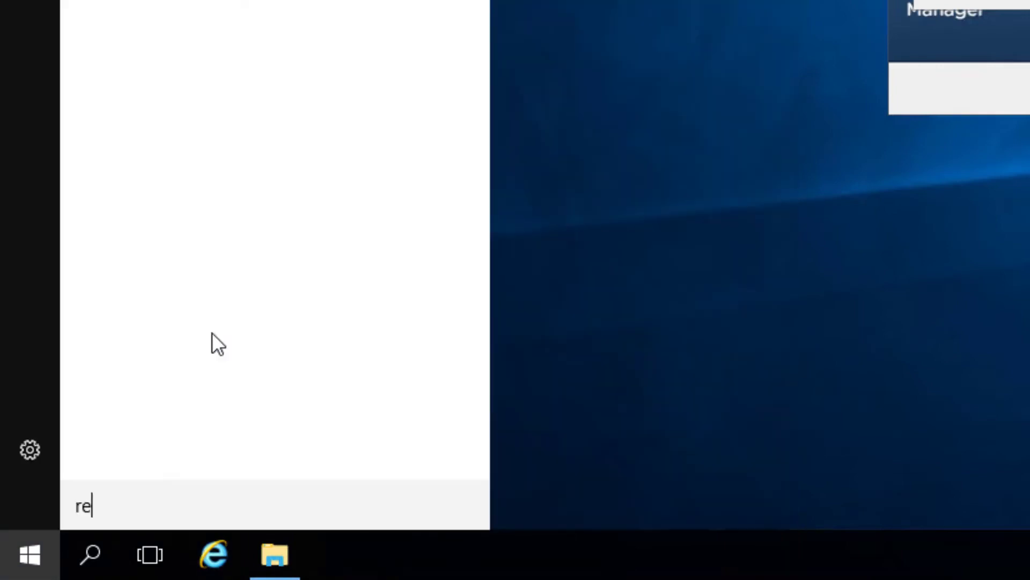
{"action": "type", "text": "it"}
{"action": "key", "text": "Return"}
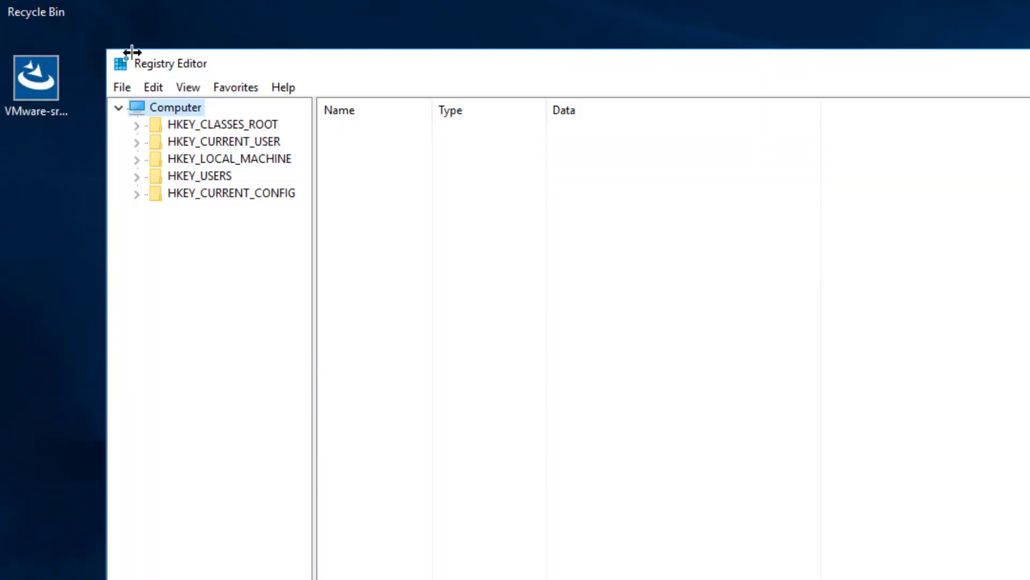
Expand HKEY_LOCAL_MACHINE > SOFTWARE > Microsoft > Windows > CurrentVersion in the registry tree, and widen the tree area
{"action": "left_click", "coordinate": [137, 160]}
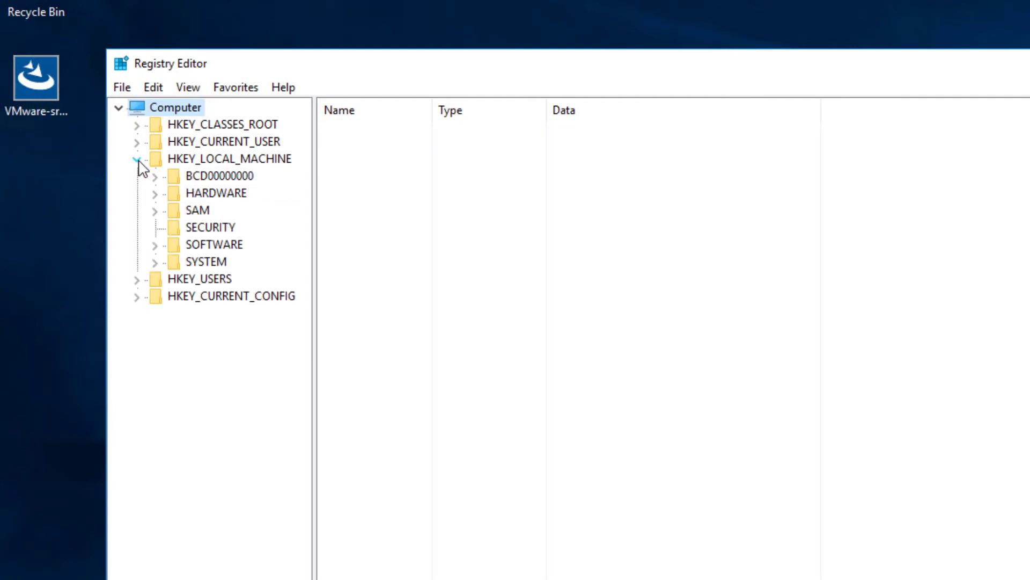
{"action": "left_click", "coordinate": [155, 246]}
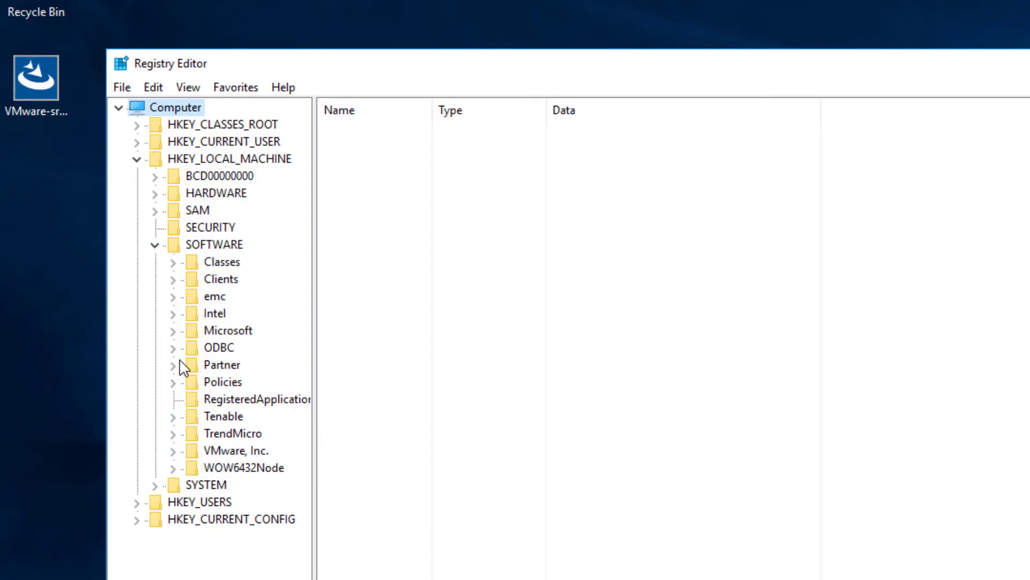
{"action": "left_click", "coordinate": [174, 331]}
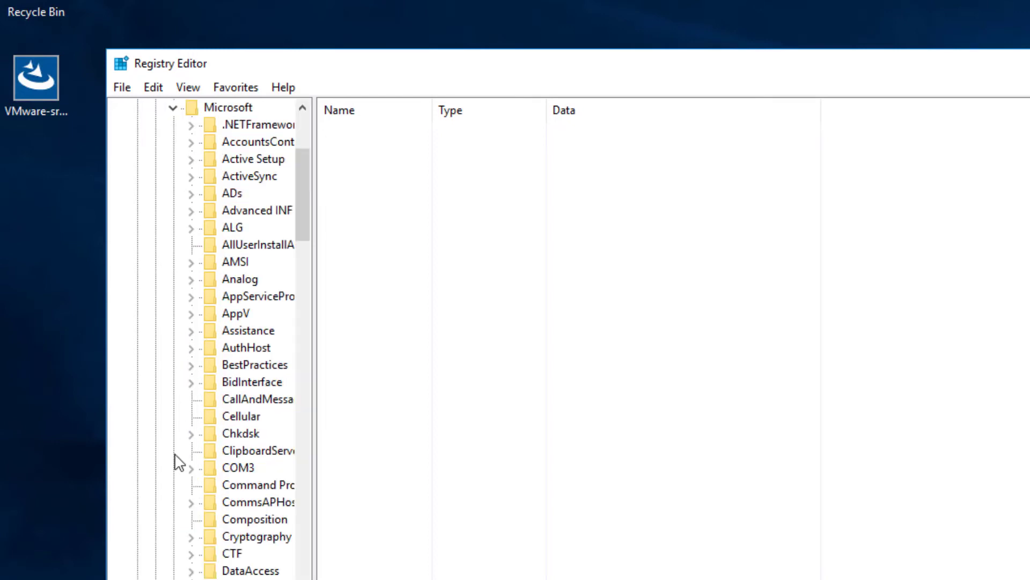
{"action": "scroll", "coordinate": [231, 516], "scroll_direction": "down", "scroll_amount": 12}
{"action": "scroll", "coordinate": [235, 509], "scroll_direction": "down", "scroll_amount": 16}
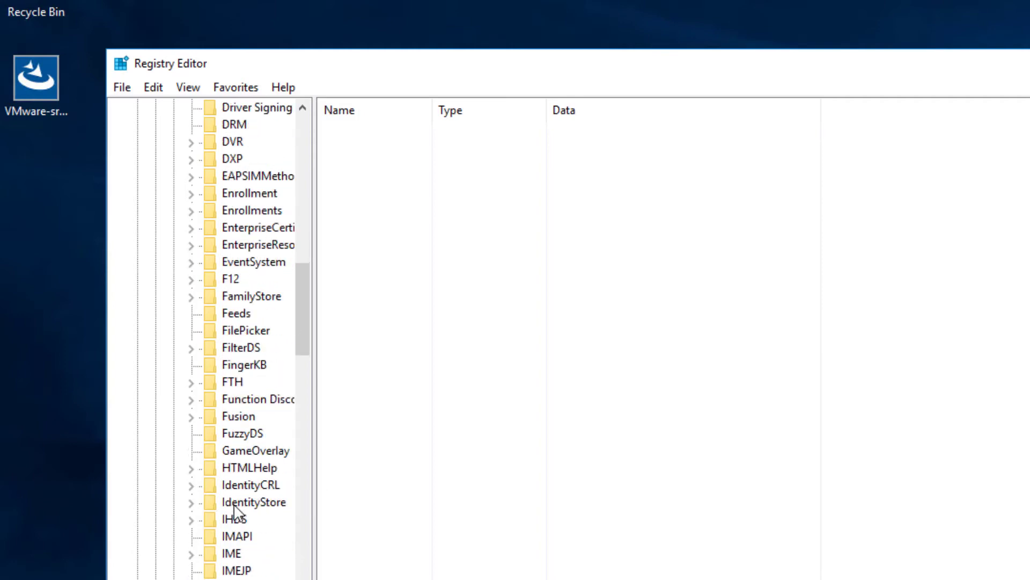
{"action": "scroll", "coordinate": [235, 510], "scroll_direction": "down", "scroll_amount": 20}
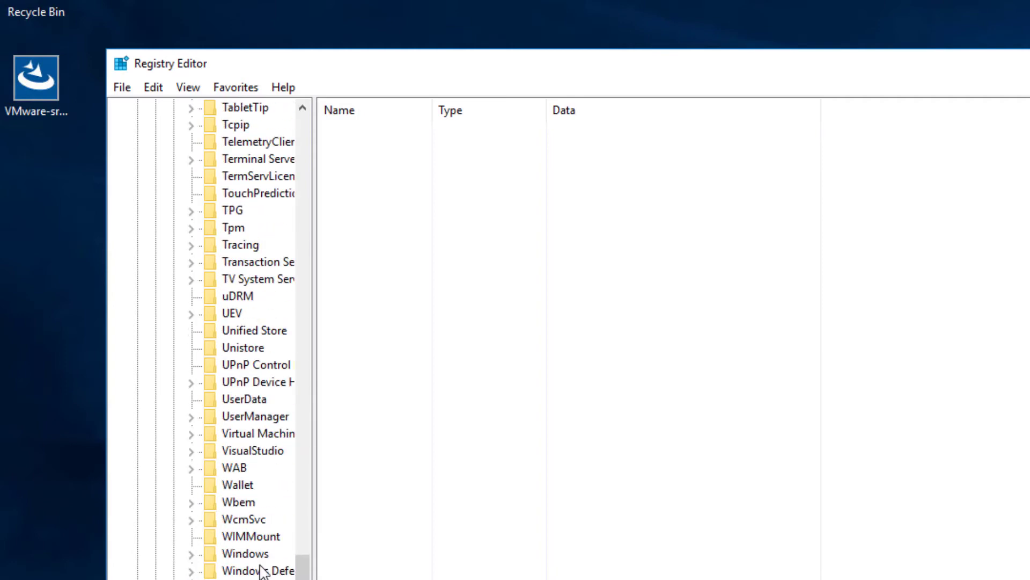
{"action": "left_click", "coordinate": [194, 555]}
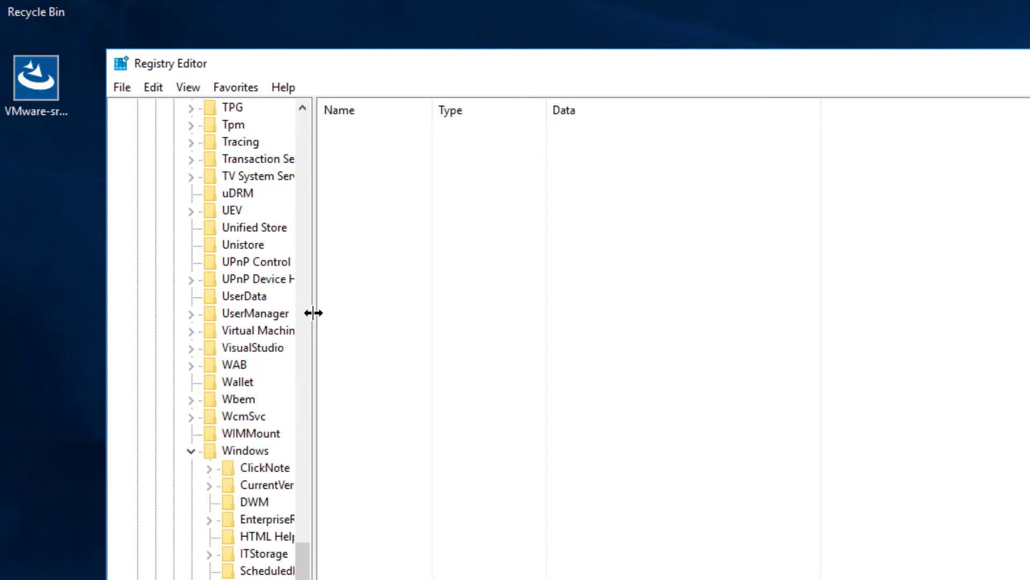
{"action": "left_click_drag", "start_coordinate": [313, 312], "coordinate": [584, 322]}
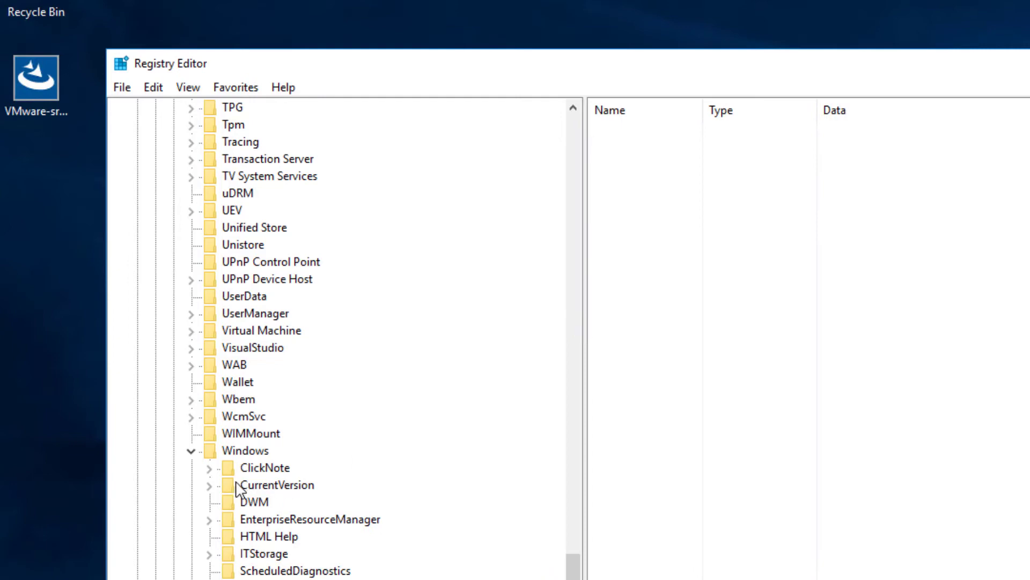
{"action": "left_click", "coordinate": [210, 486]}
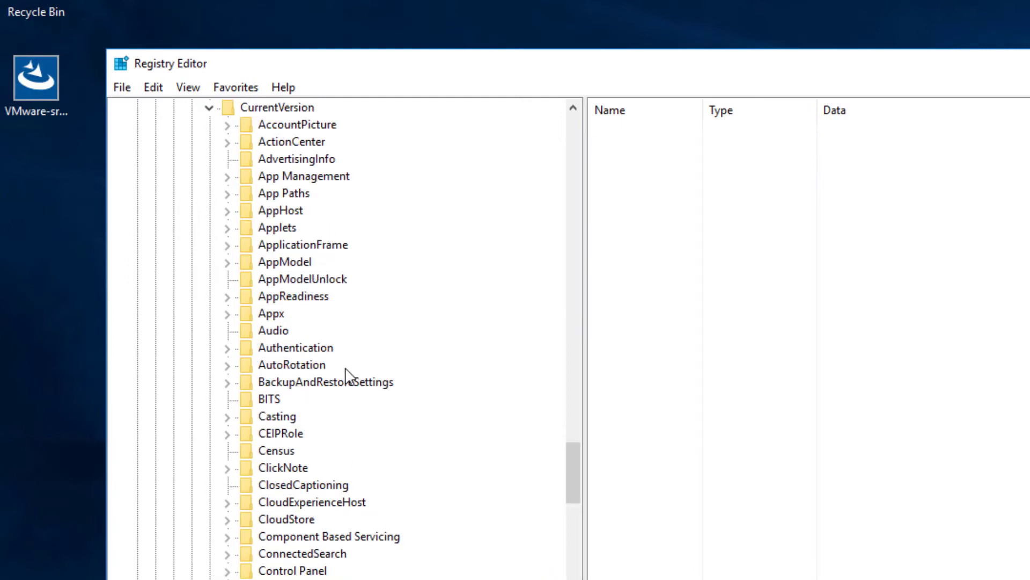
Expand the Policies key under CurrentVersion and show the values of its System subkey
{"action": "scroll", "coordinate": [345, 371], "scroll_direction": "down", "scroll_amount": 7}
{"action": "scroll", "coordinate": [343, 382], "scroll_direction": "down", "scroll_amount": 15}
{"action": "scroll", "coordinate": [339, 386], "scroll_direction": "up", "scroll_amount": 1}
{"action": "scroll", "coordinate": [341, 388], "scroll_direction": "up", "scroll_amount": 4}
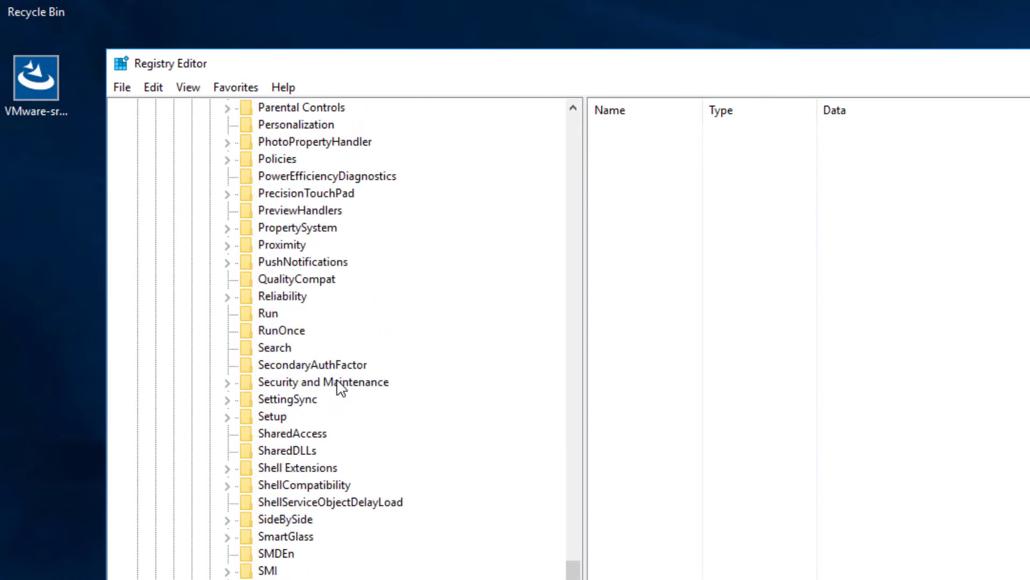
{"action": "left_click", "coordinate": [272, 162]}
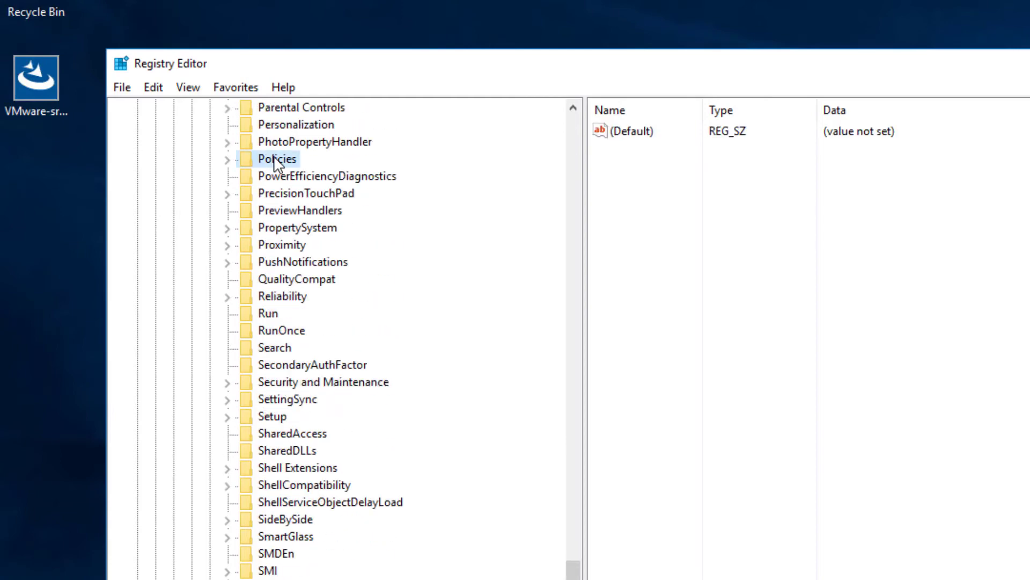
{"action": "left_click", "coordinate": [227, 160]}
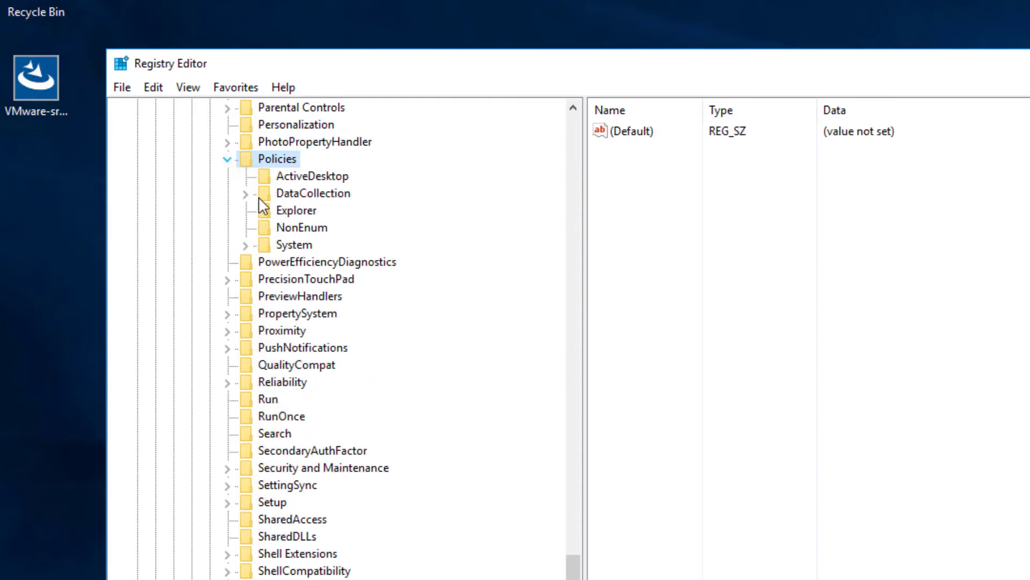
{"action": "left_click", "coordinate": [268, 245]}
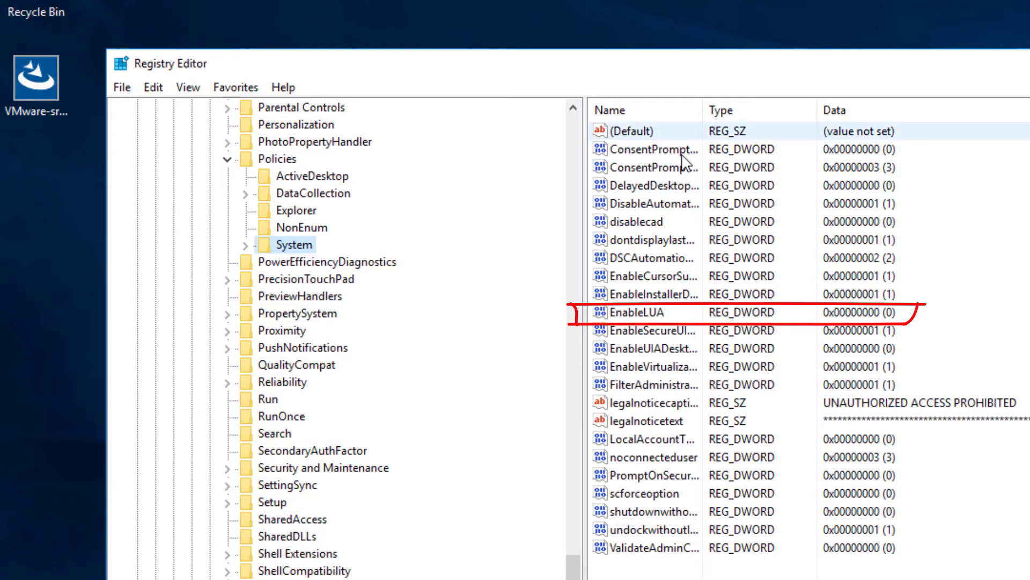
Set the EnableLUA DWORD in the Policies\System key to 1
{"action": "left_click", "coordinate": [661, 317]}
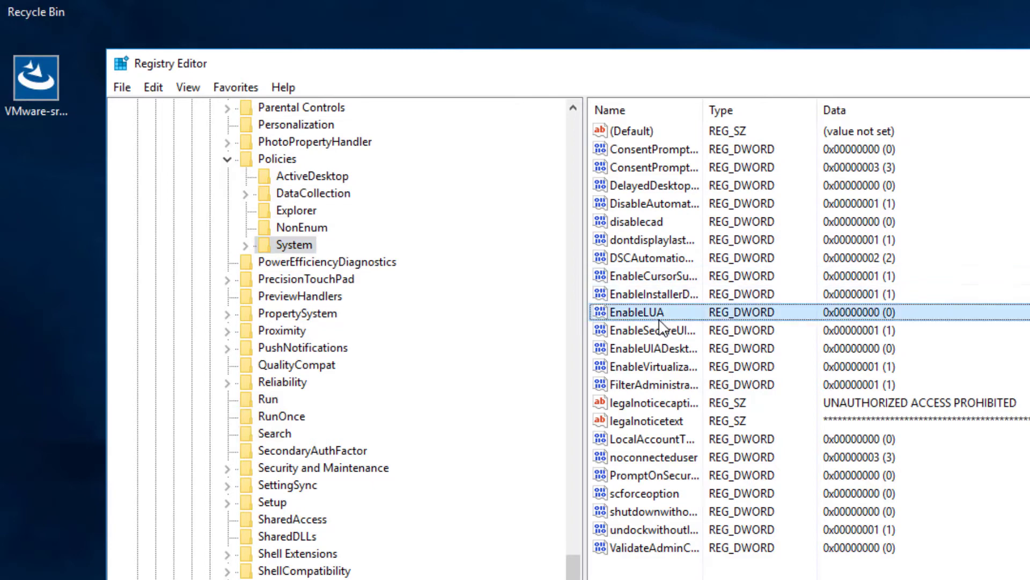
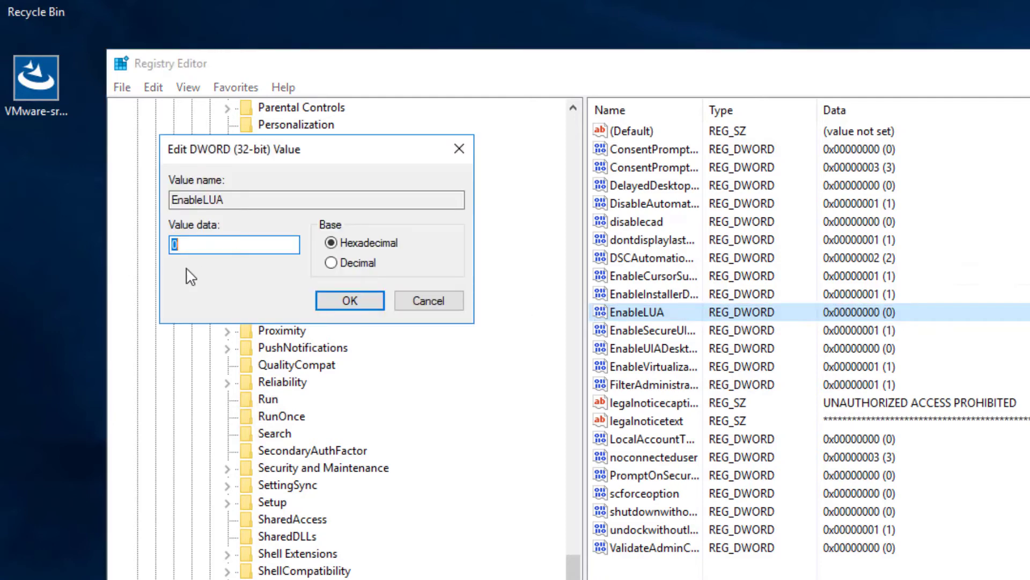
{"action": "type", "text": "1"}
{"action": "left_click", "coordinate": [331, 304]}
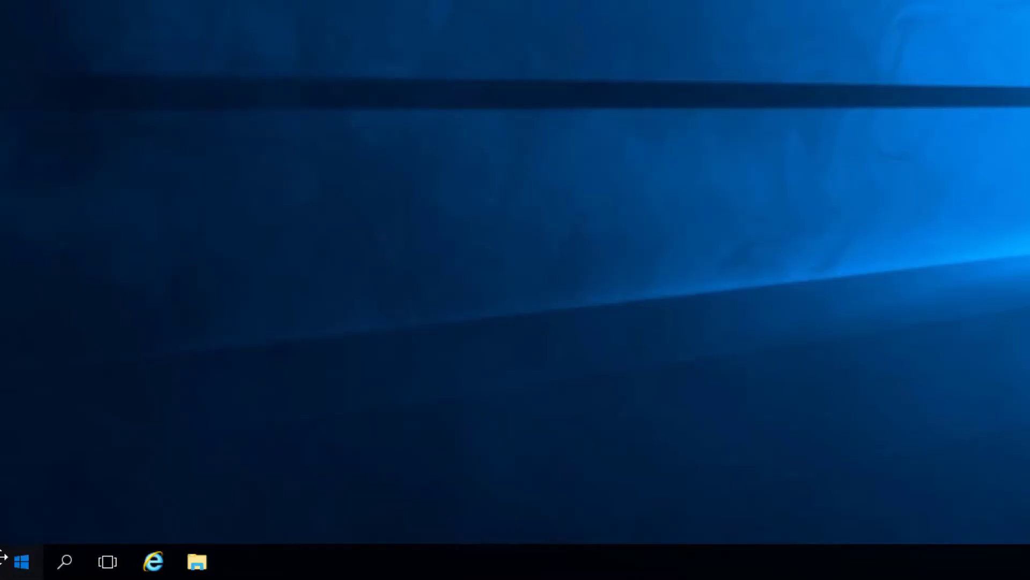
Restart the server with Other (Unplanned) as the shutdown reason
{"action": "left_click", "coordinate": [6, 558]}
{"action": "left_click", "coordinate": [22, 435]}
{"action": "left_click", "coordinate": [25, 520]}
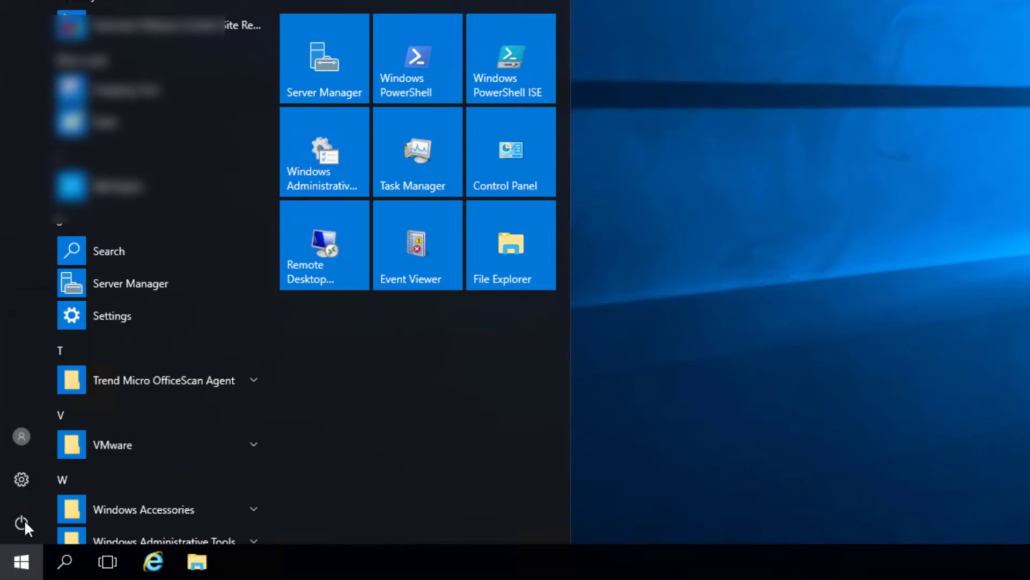
{"action": "left_click", "coordinate": [24, 520]}
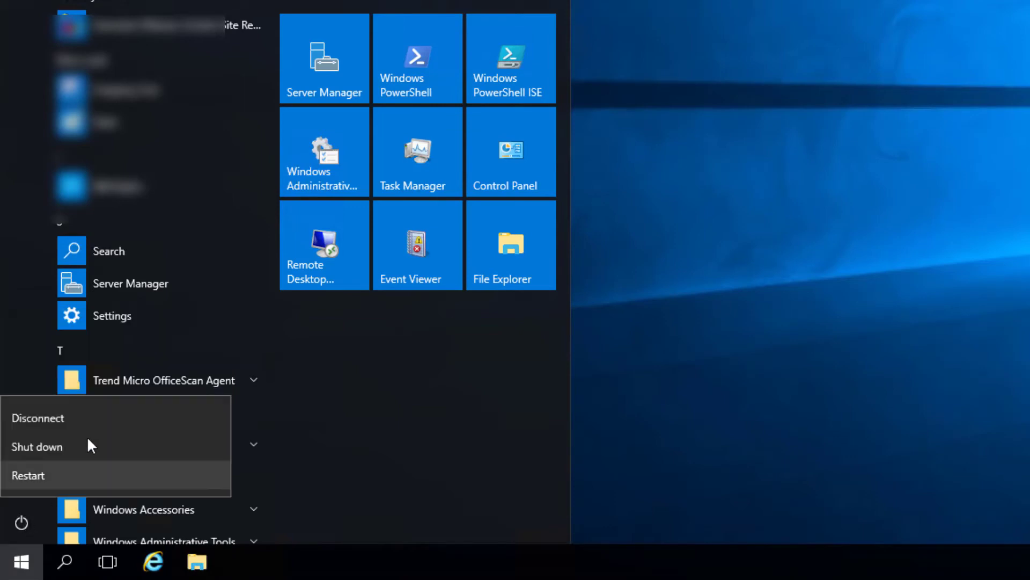
{"action": "left_click", "coordinate": [72, 473]}
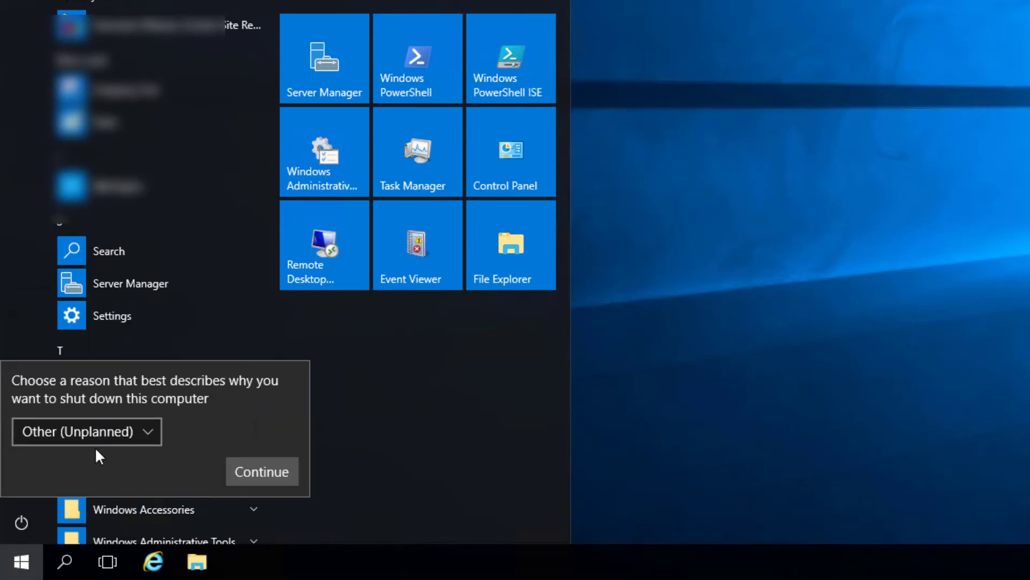
{"action": "left_click", "coordinate": [250, 472]}
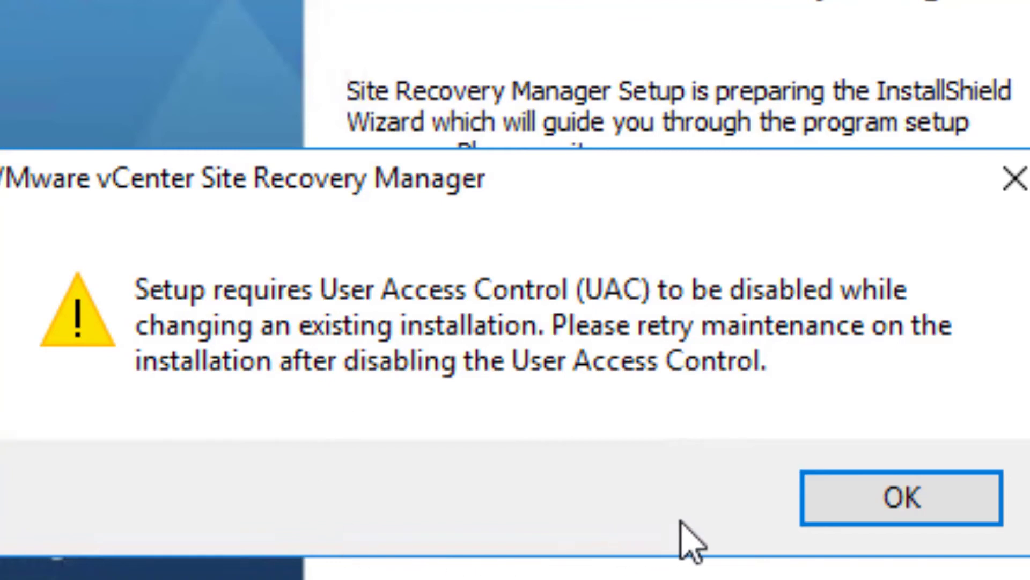
Dismiss the setup's User Access Control warning, reopen the Registry Editor and set EnableLUA in Policies\System to 0
{"action": "left_click", "coordinate": [894, 513]}
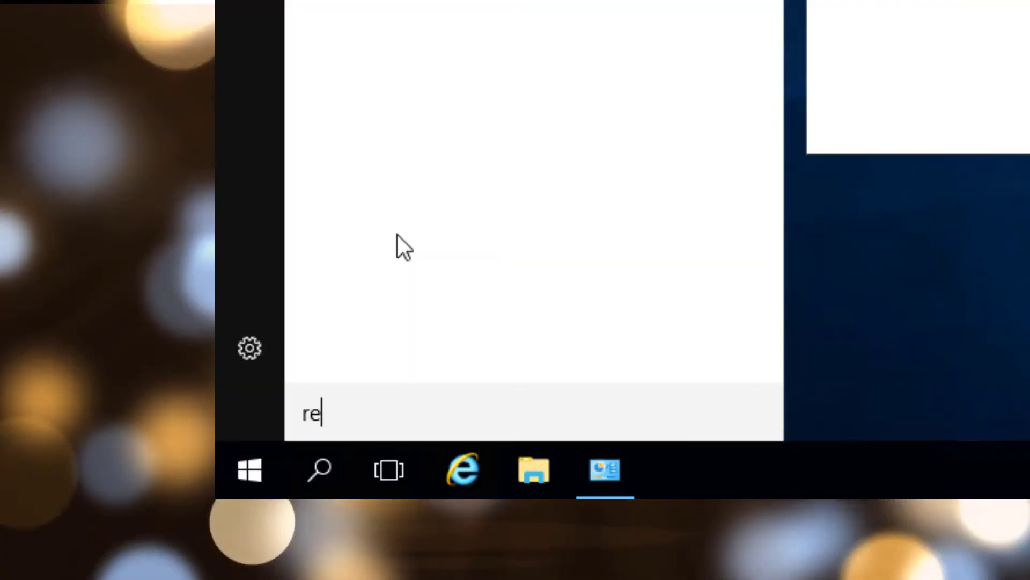
{"action": "type", "text": "gedit"}
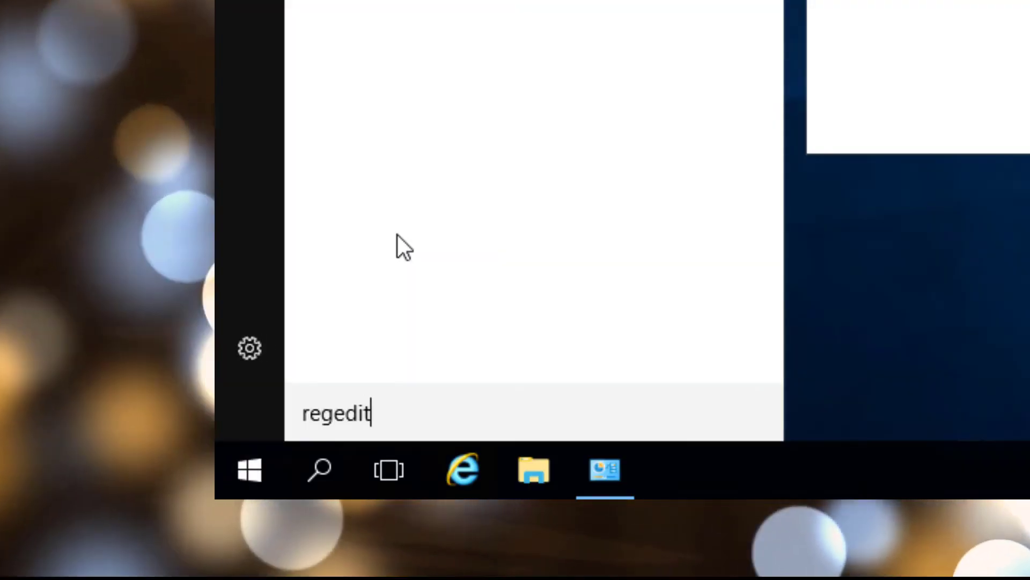
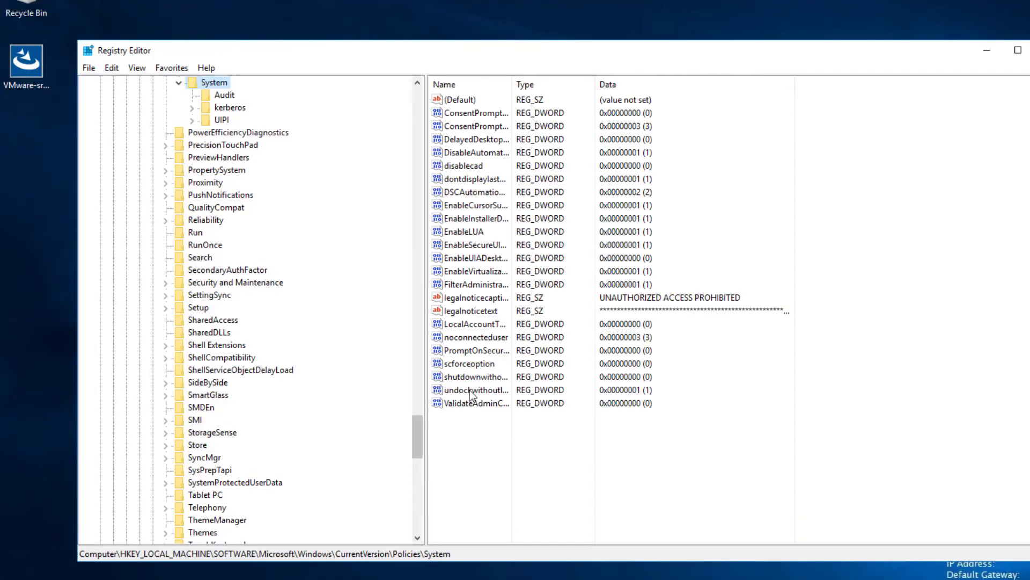
{"action": "double_click", "coordinate": [479, 231]}
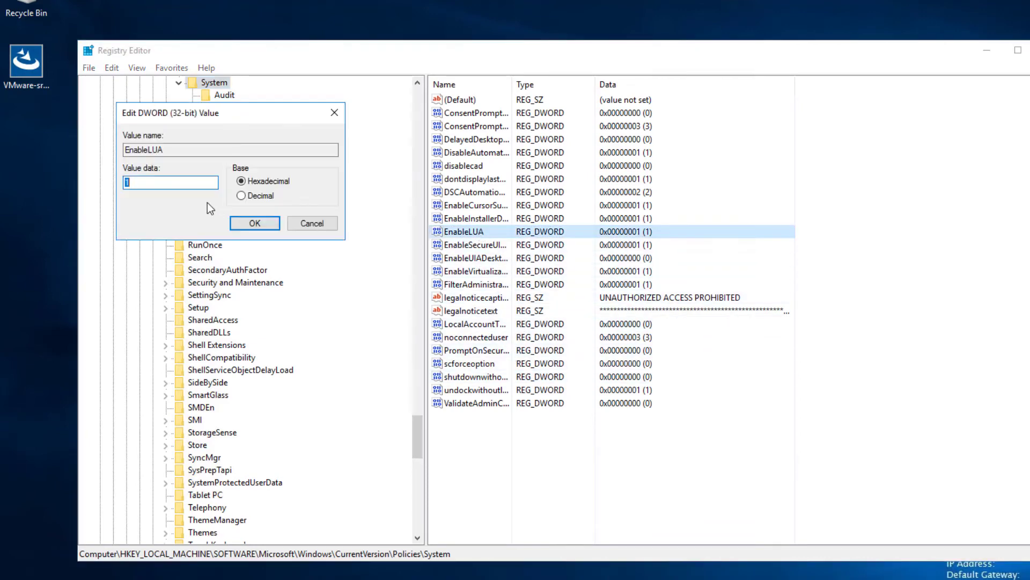
{"action": "type", "text": "0"}
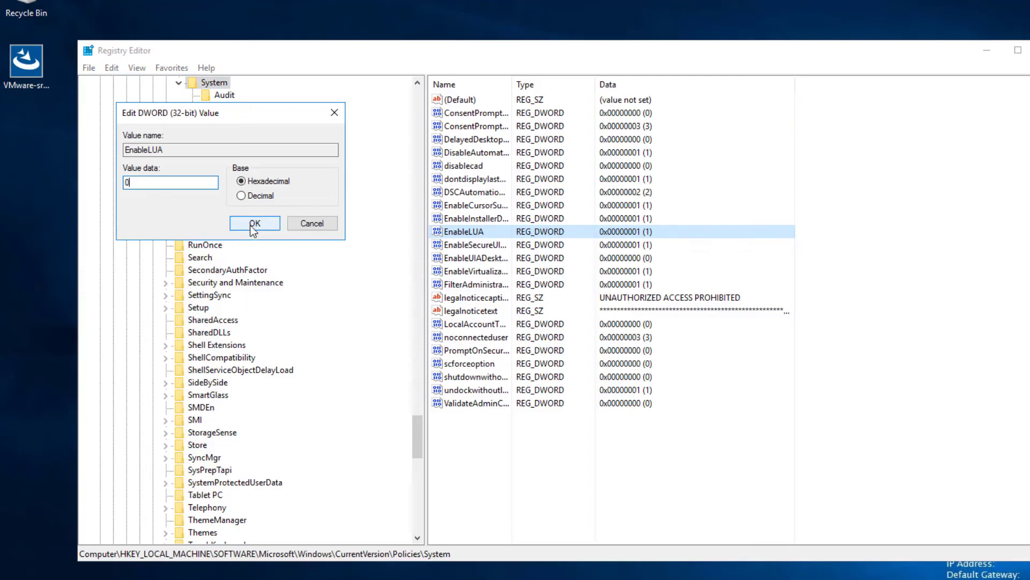
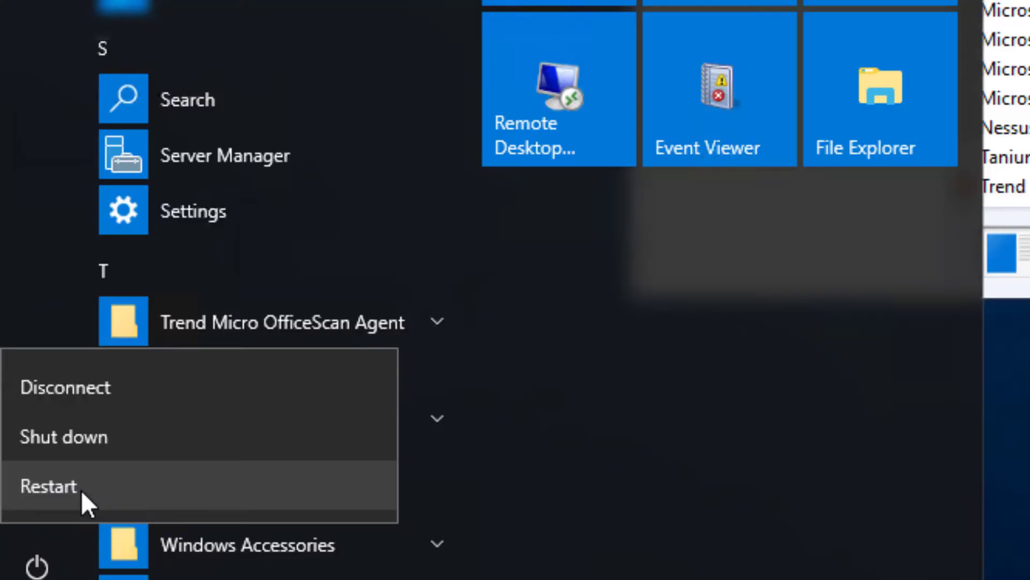
Restart the server with the shutdown reason left at Other (Unplanned)
{"action": "left_click", "coordinate": [81, 489]}
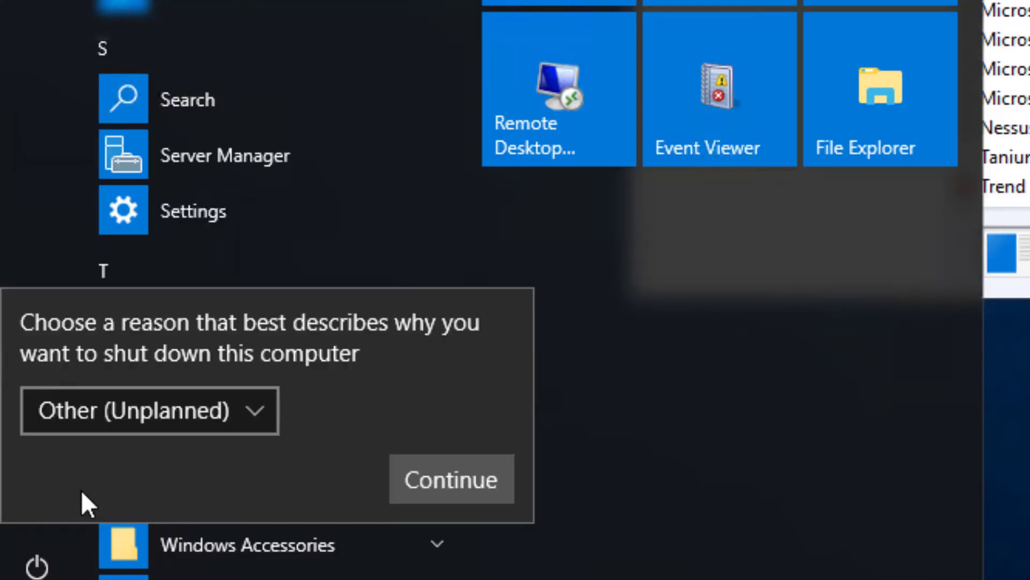
{"action": "left_click", "coordinate": [424, 488]}
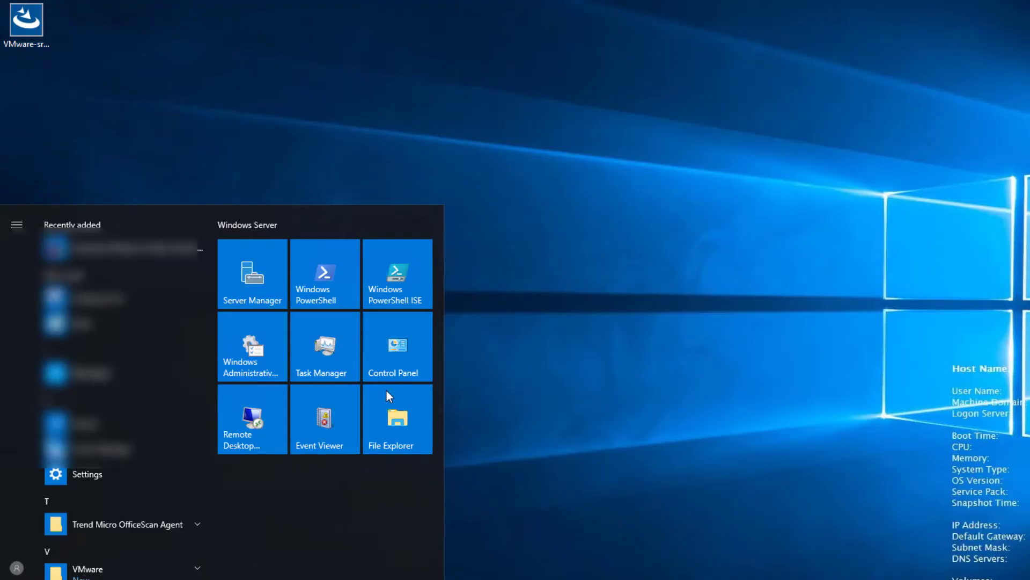
Try to start the change setup for VMware vCenter Site Recovery Manager from the installed programs list
{"action": "left_click", "coordinate": [407, 359]}
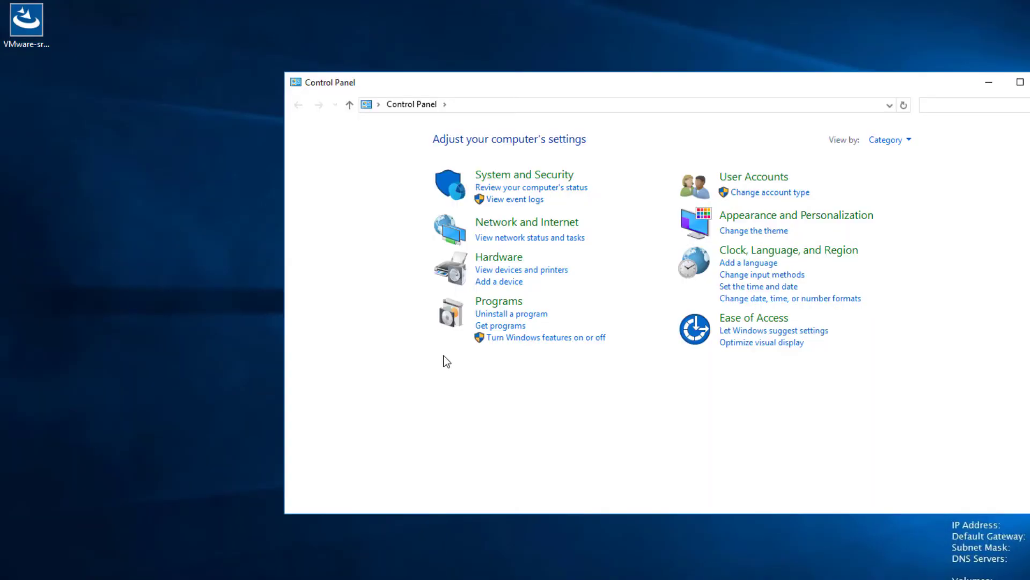
{"action": "left_click", "coordinate": [512, 314]}
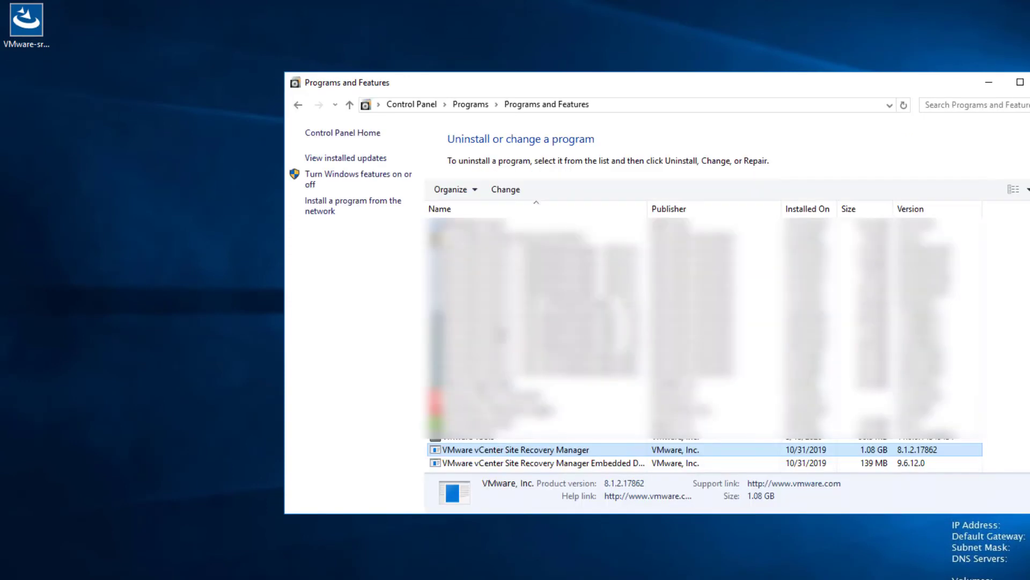
{"action": "left_click", "coordinate": [504, 189]}
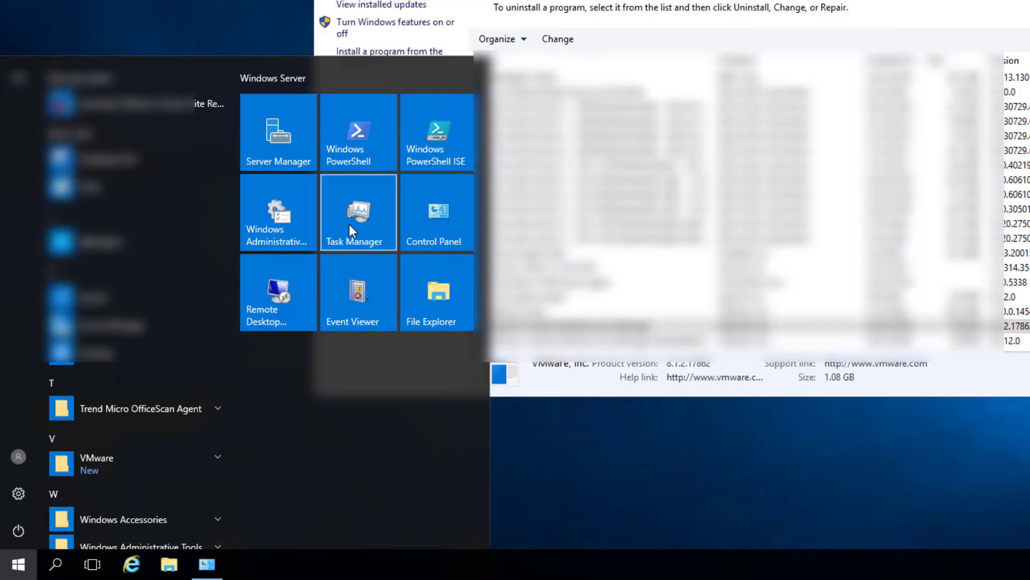
Open Computer Management from Server Manager and list the groups under Local Users and Groups
{"action": "left_click", "coordinate": [299, 154]}
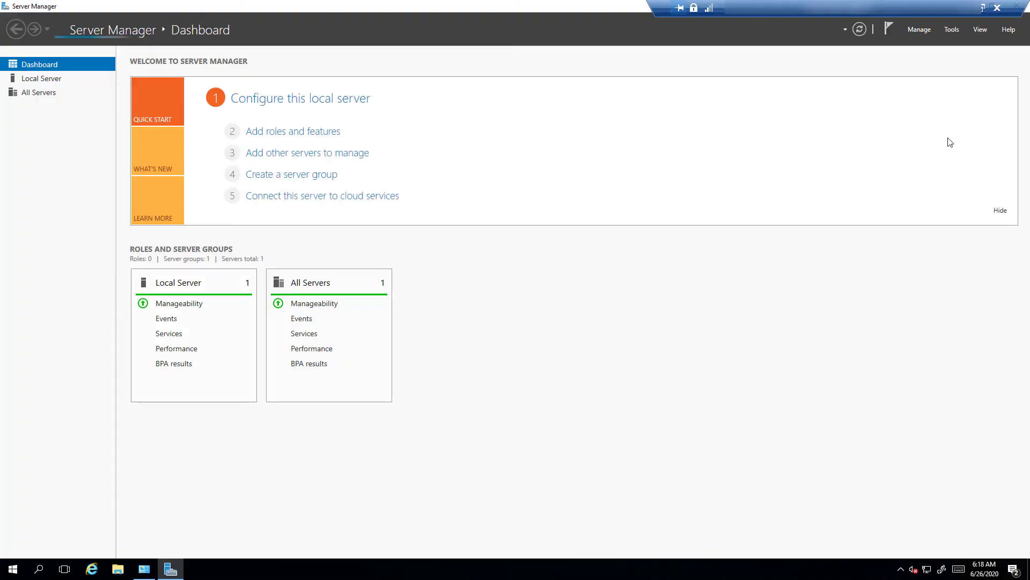
{"action": "left_click", "coordinate": [945, 32]}
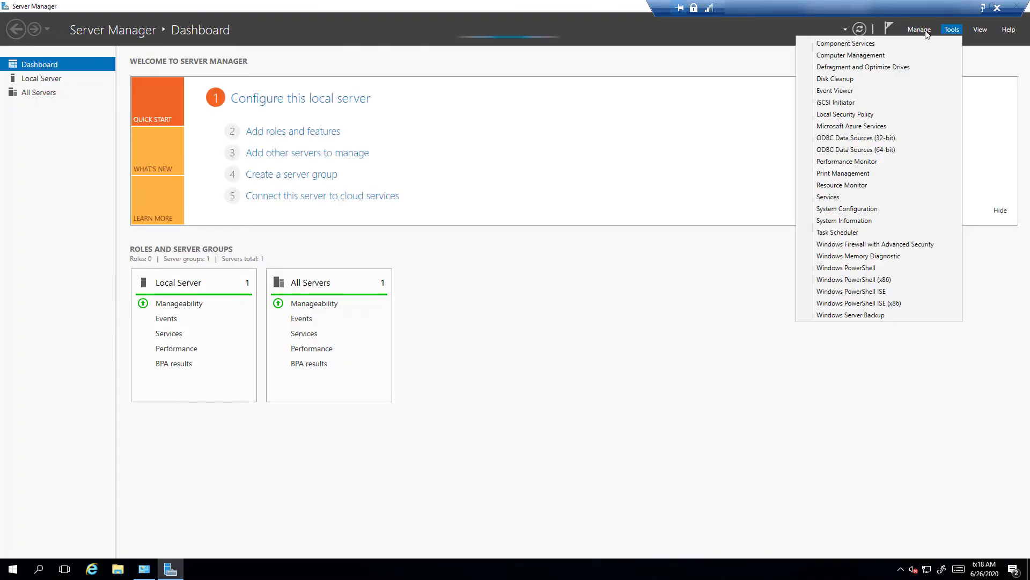
{"action": "left_click", "coordinate": [907, 55]}
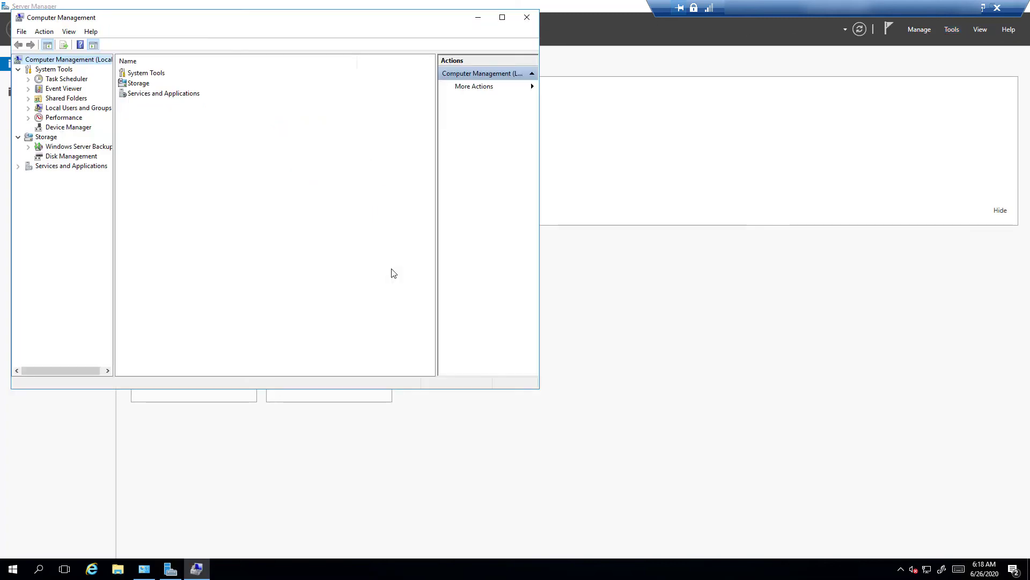
{"action": "left_click", "coordinate": [29, 108]}
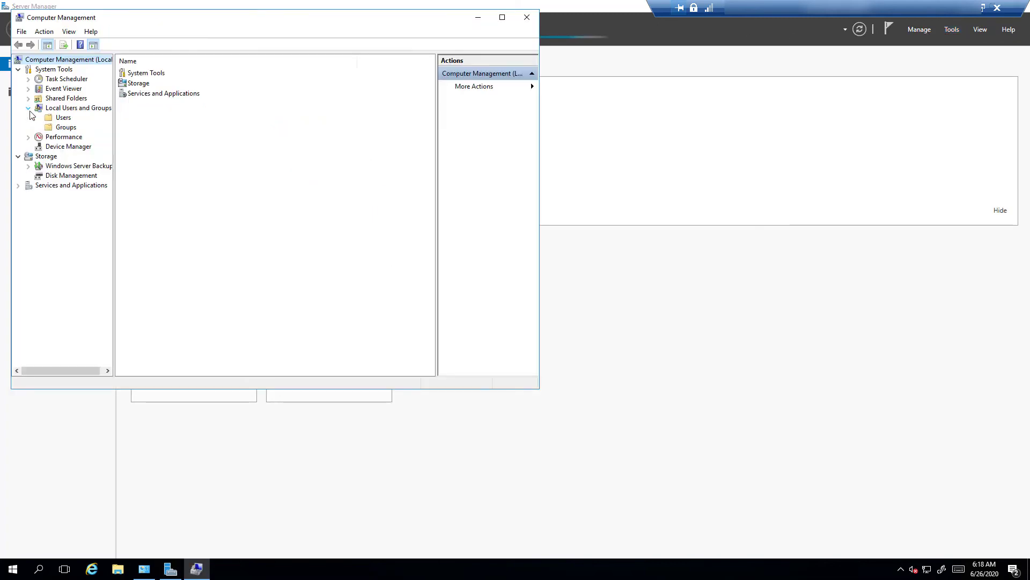
{"action": "left_click", "coordinate": [66, 123]}
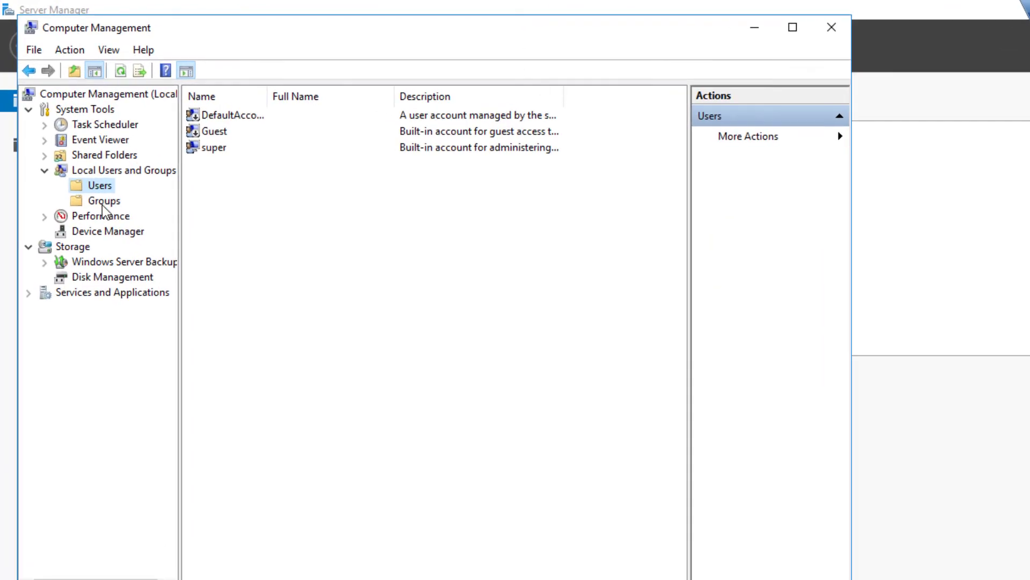
{"action": "left_click", "coordinate": [67, 131]}
Add the AD user account to the local Administrators group, checking its name, and save the membership
{"action": "double_click", "coordinate": [252, 134]}
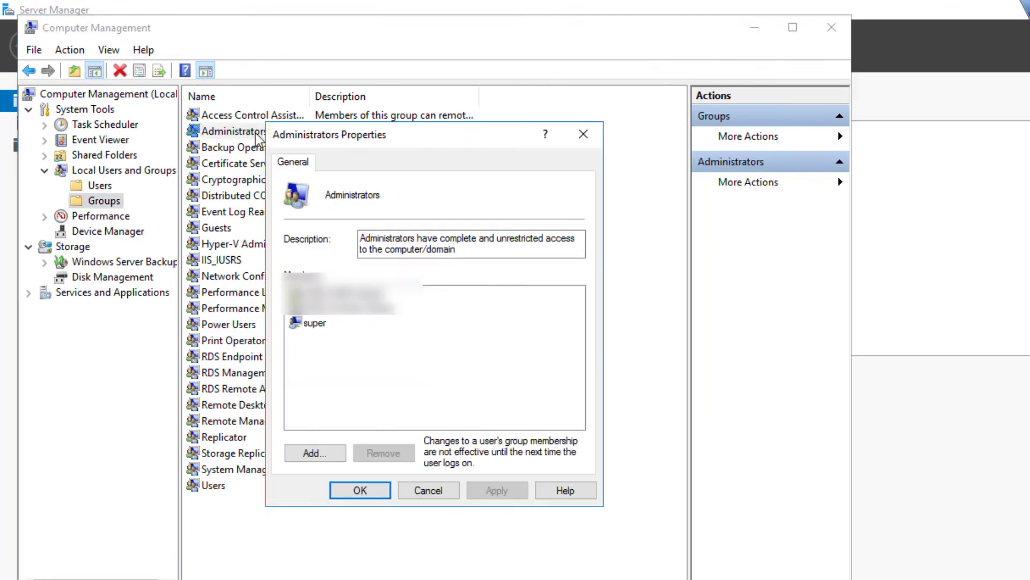
{"action": "left_click", "coordinate": [305, 449]}
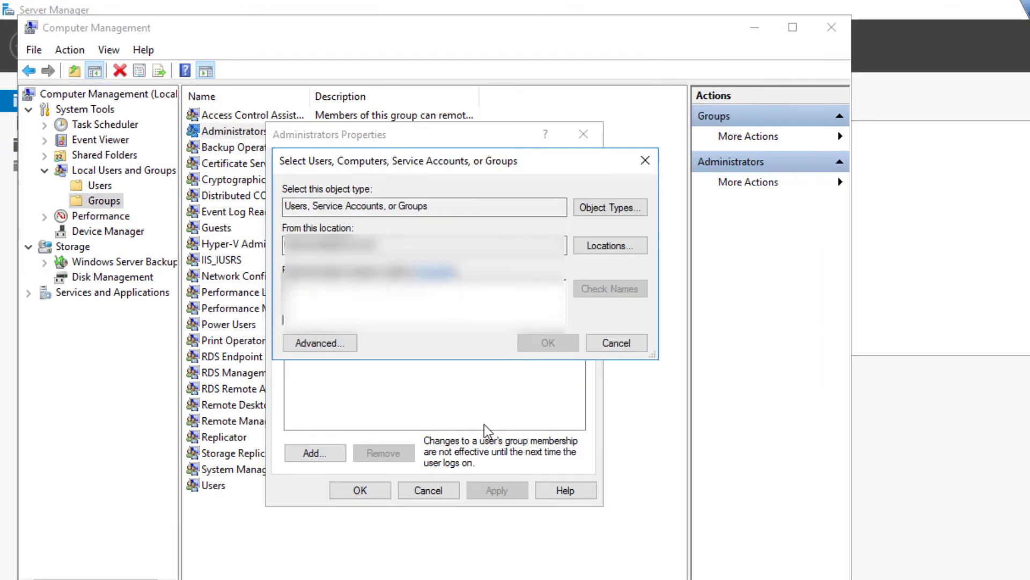
{"action": "key", "text": "ctrl+v"}
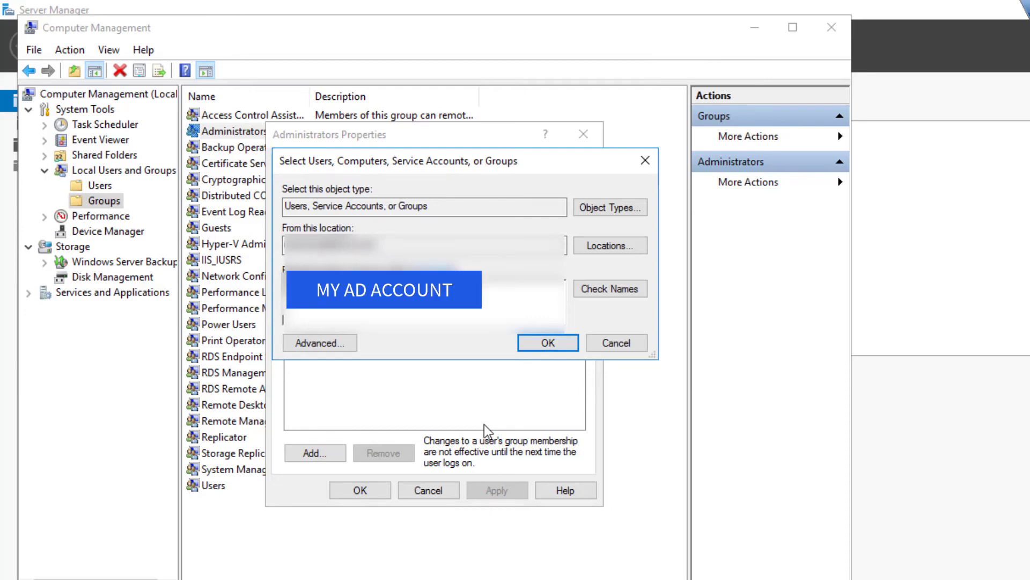
{"action": "left_click", "coordinate": [612, 289]}
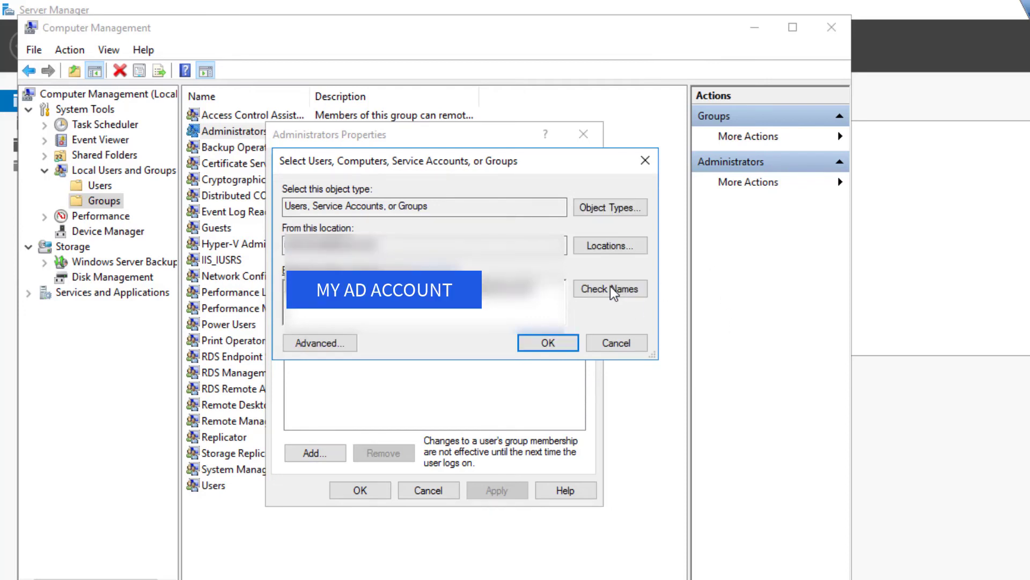
{"action": "left_click", "coordinate": [558, 348]}
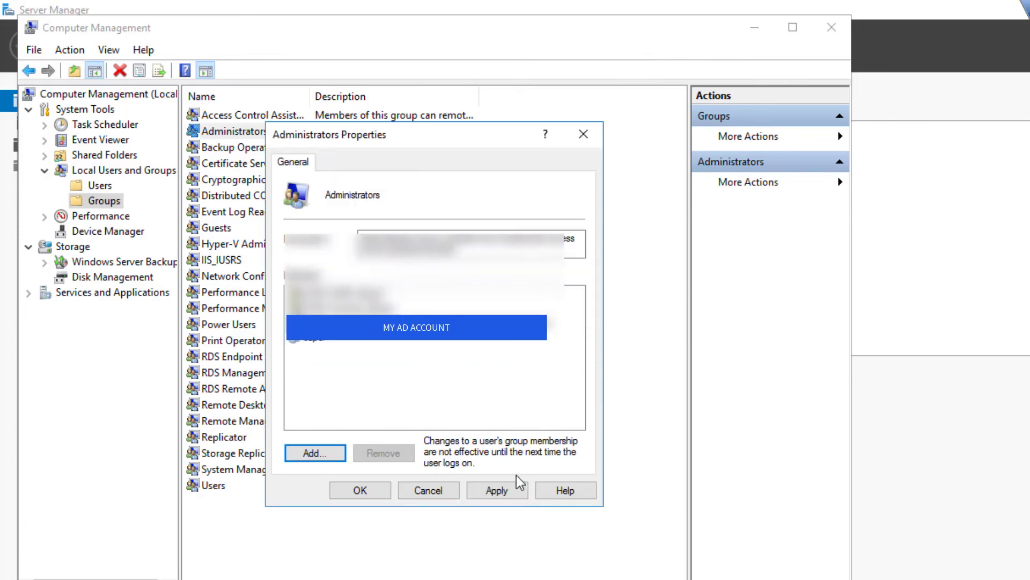
{"action": "left_click", "coordinate": [497, 490]}
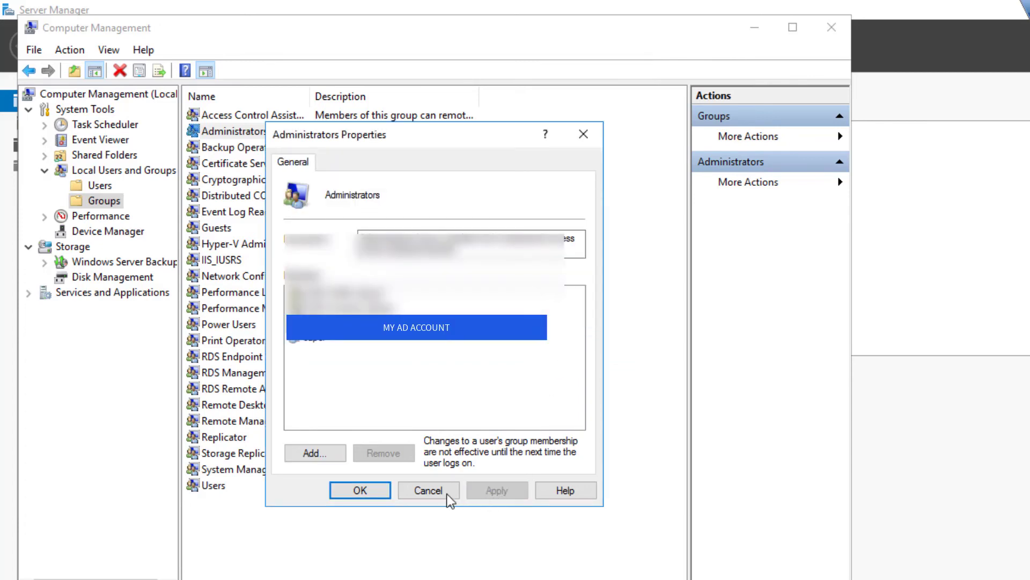
{"action": "left_click", "coordinate": [361, 490]}
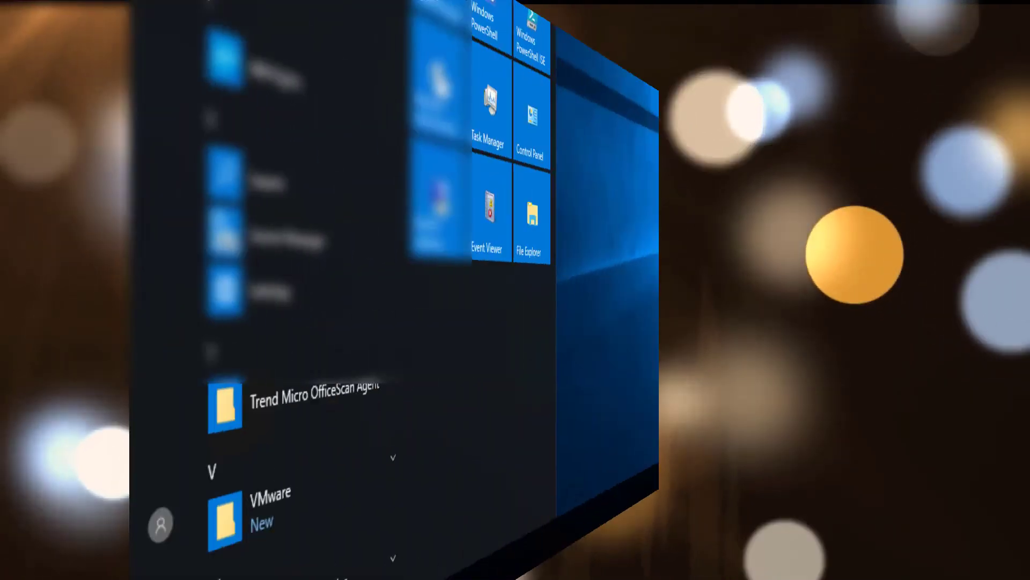
Start the change wizard for VMware vCenter Site Recovery Manager from the installed programs and choose the Remove maintenance option
{"action": "left_click", "coordinate": [492, 217]}
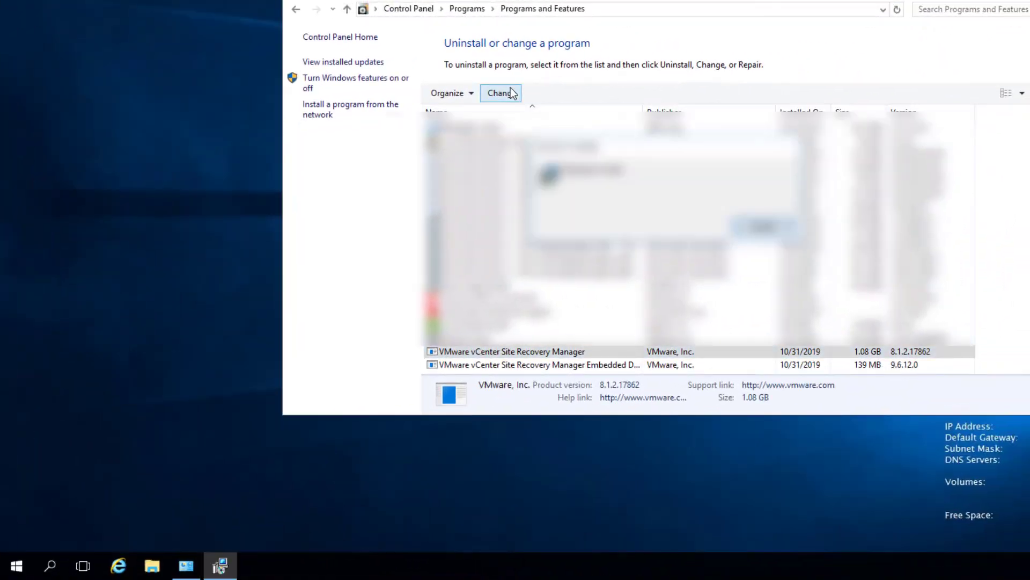
{"action": "left_click", "coordinate": [511, 94]}
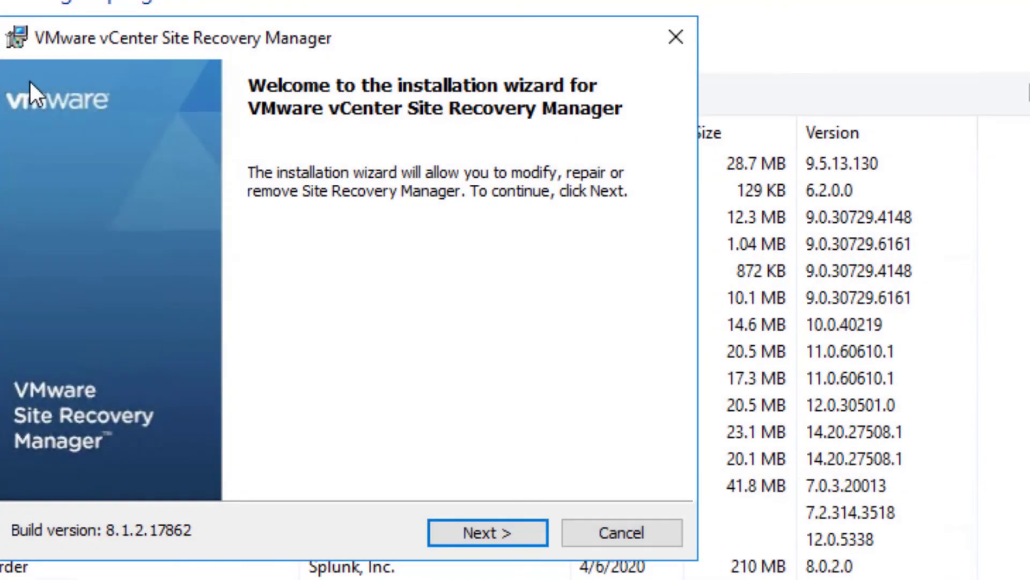
{"action": "left_click", "coordinate": [499, 534]}
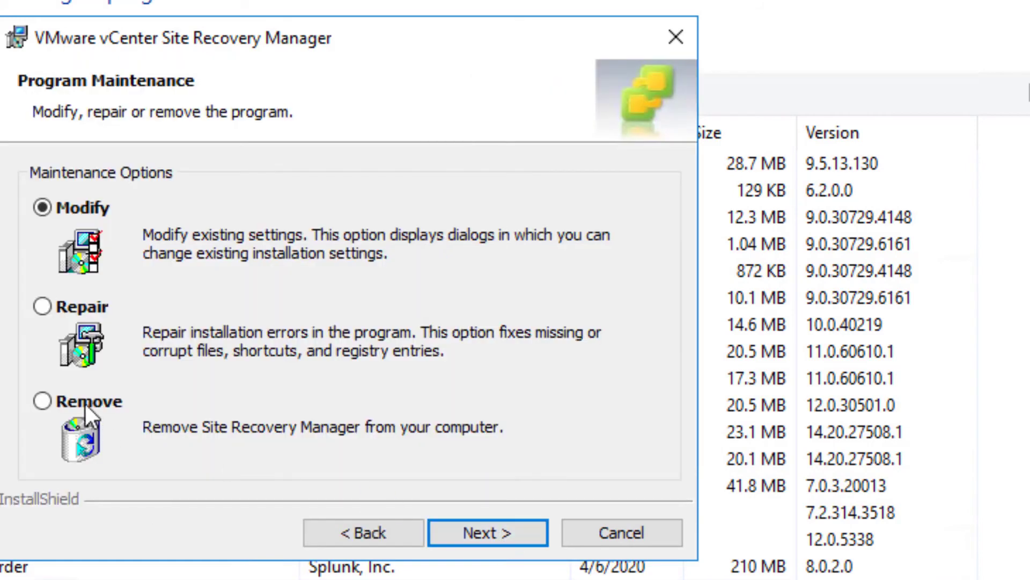
{"action": "left_click", "coordinate": [469, 534]}
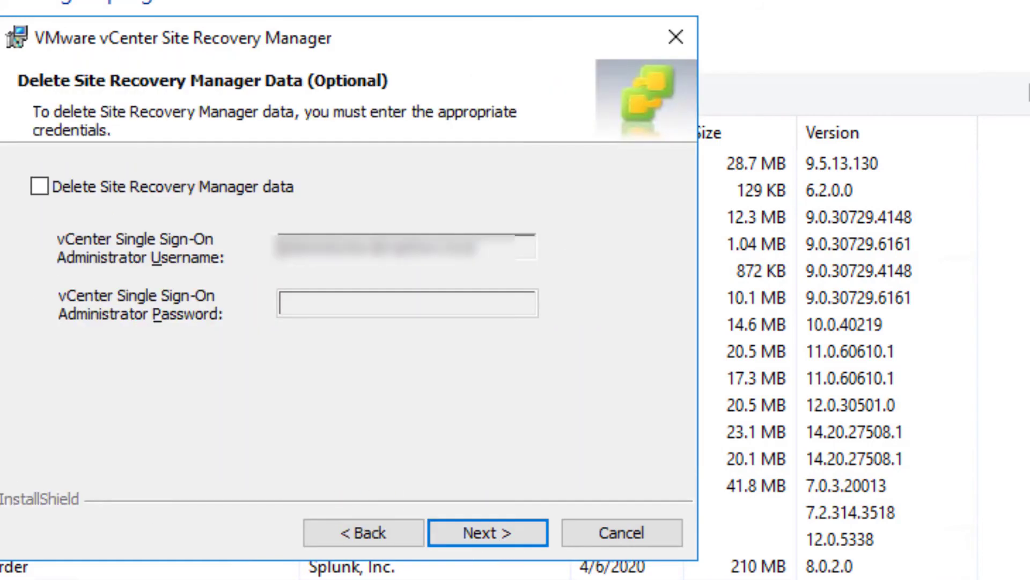
Enable deletion of the Site Recovery Manager data and enter the vCenter Single Sign-On administrator password
{"action": "left_click", "coordinate": [39, 187]}
{"action": "key", "text": "Tab"}
{"action": "key", "text": "ctrl+v"}
{"action": "left_click", "coordinate": [473, 523]}
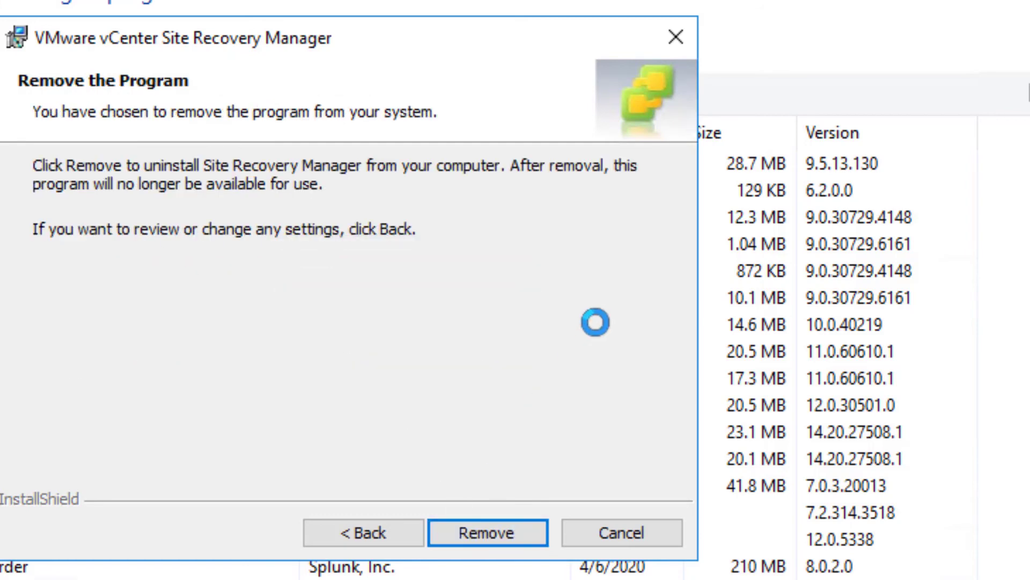
Run the removal of Site Recovery Manager and finish the uninstall wizard
{"action": "left_click", "coordinate": [521, 530]}
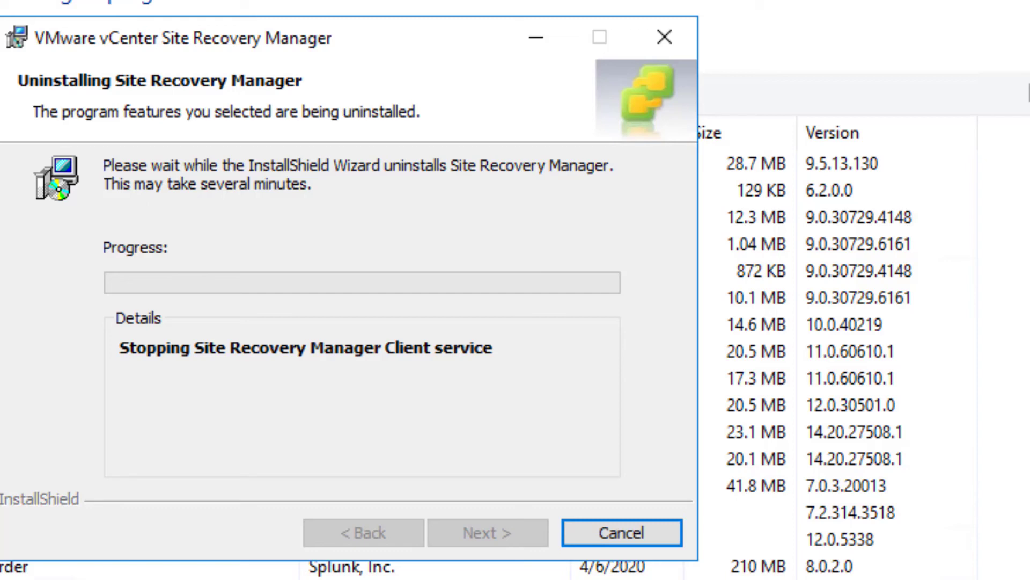
{"action": "left_click", "coordinate": [471, 529]}
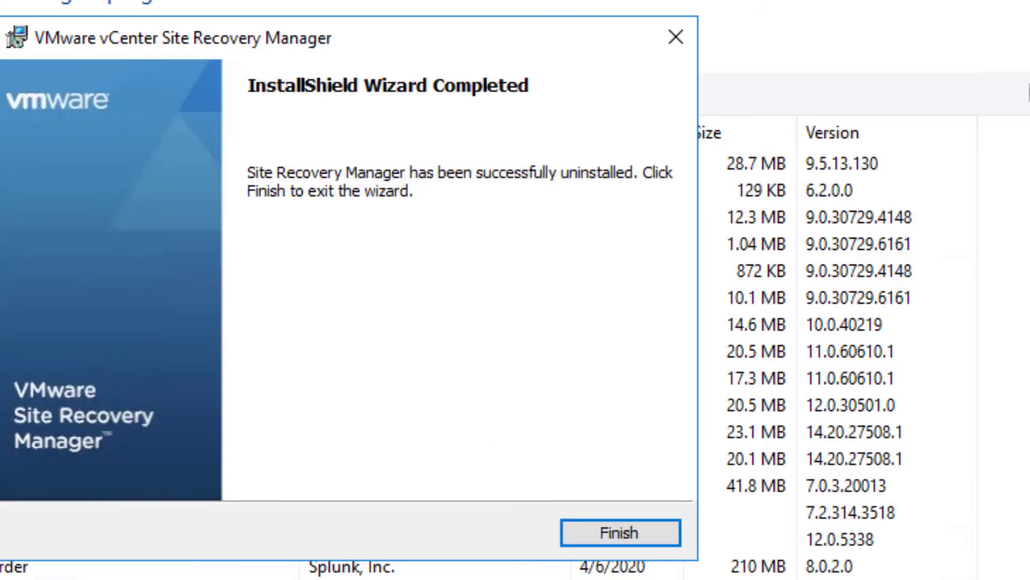
{"action": "key", "text": "Return"}
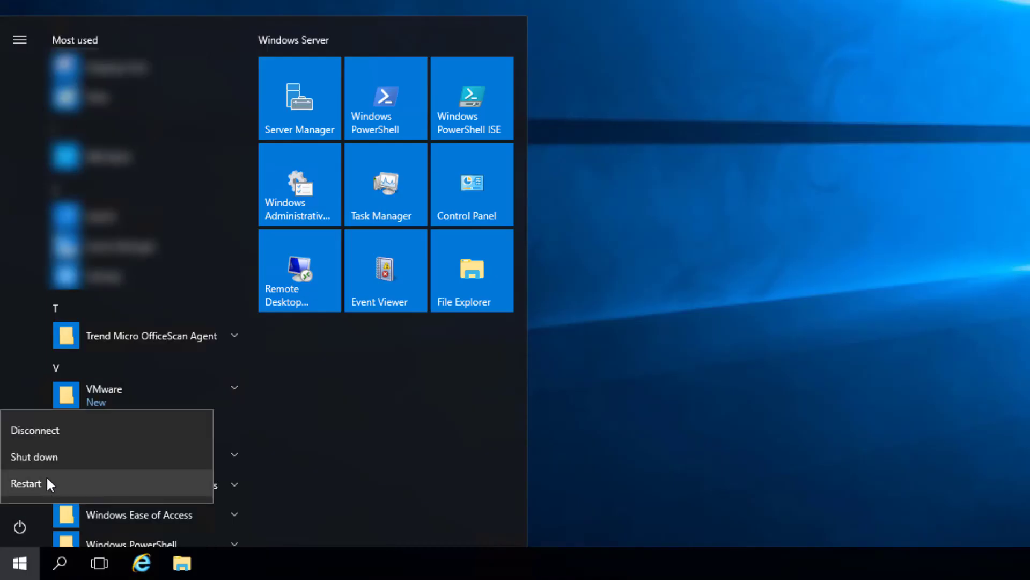
Restart the server with Other (Planned) as the shutdown reason
{"action": "left_click", "coordinate": [46, 478]}
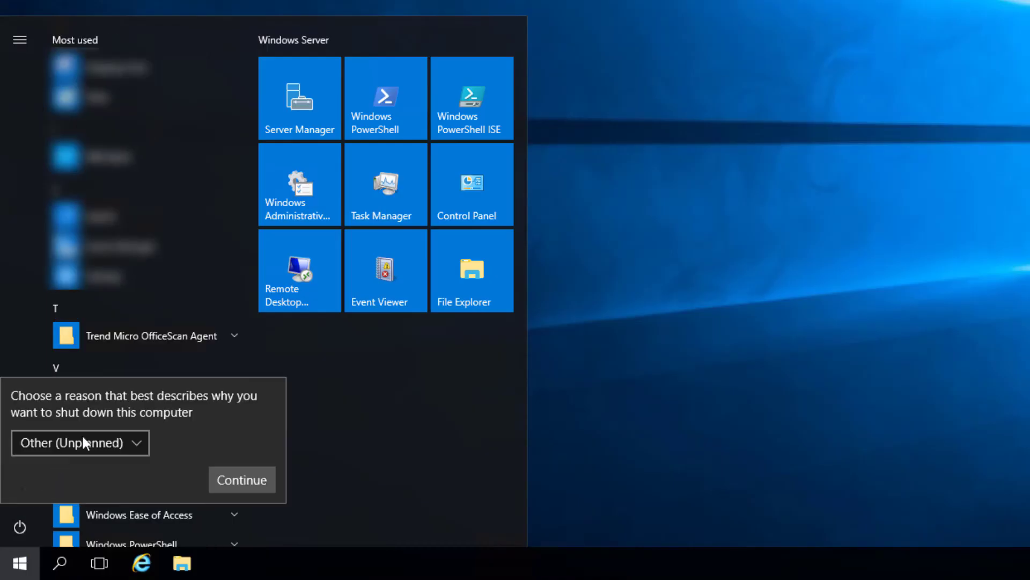
{"action": "left_click", "coordinate": [79, 438]}
{"action": "scroll", "coordinate": [162, 428], "scroll_direction": "down", "scroll_amount": 3}
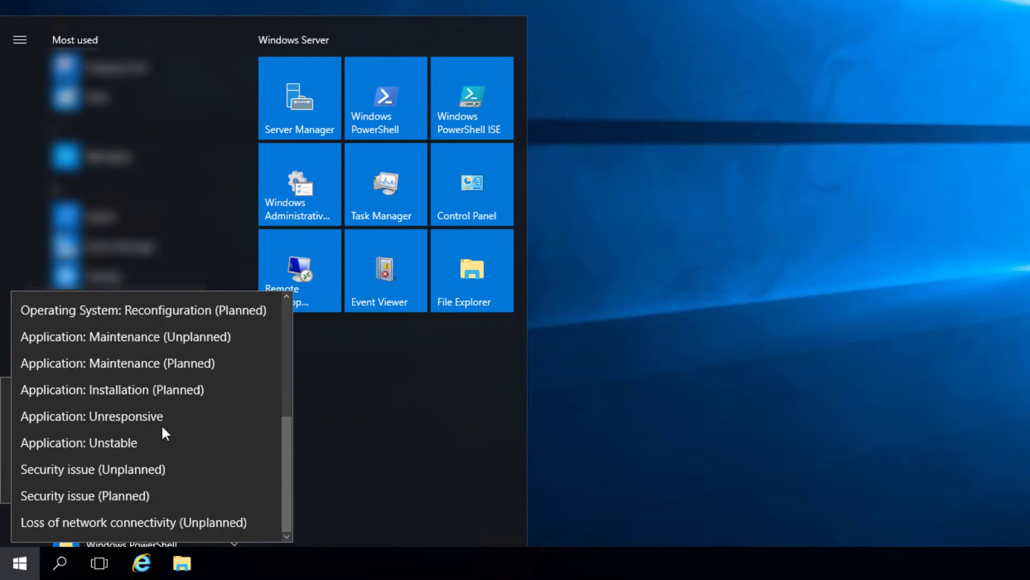
{"action": "scroll", "coordinate": [161, 424], "scroll_direction": "up", "scroll_amount": 3}
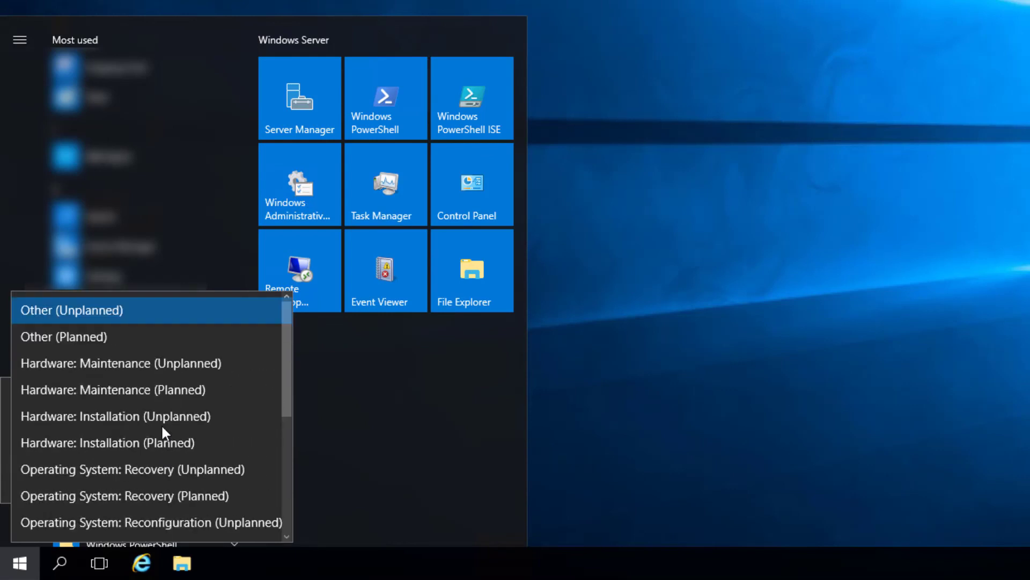
{"action": "left_click", "coordinate": [137, 337]}
{"action": "left_click", "coordinate": [237, 478]}
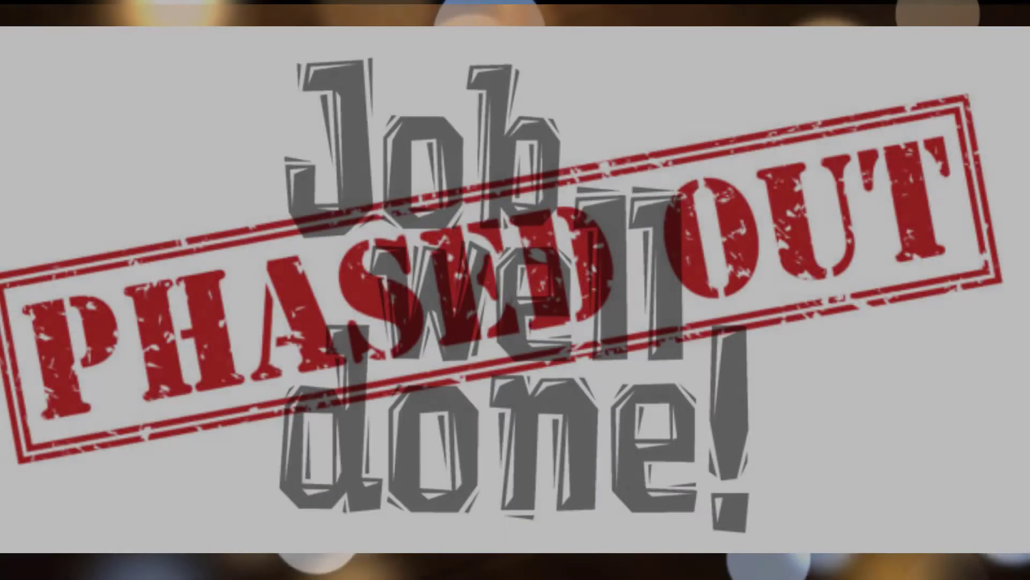